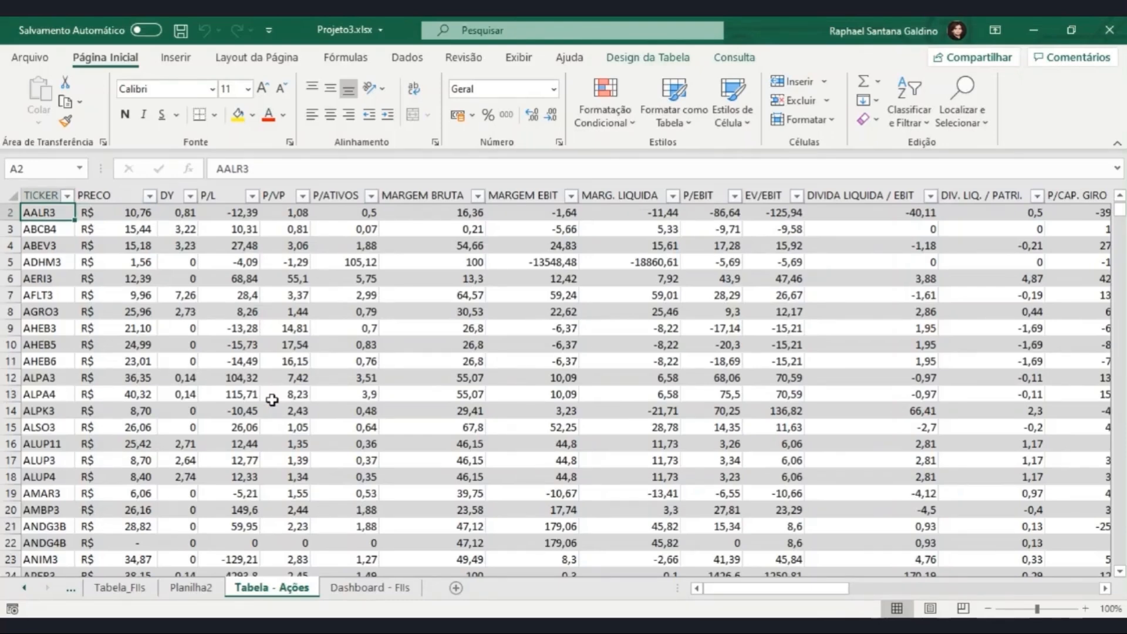
Step: Open the Consulta dos Indicadores das Ações query in the Power Query editor and examine the text extraction options for adding a column
key(ctrl+Right)
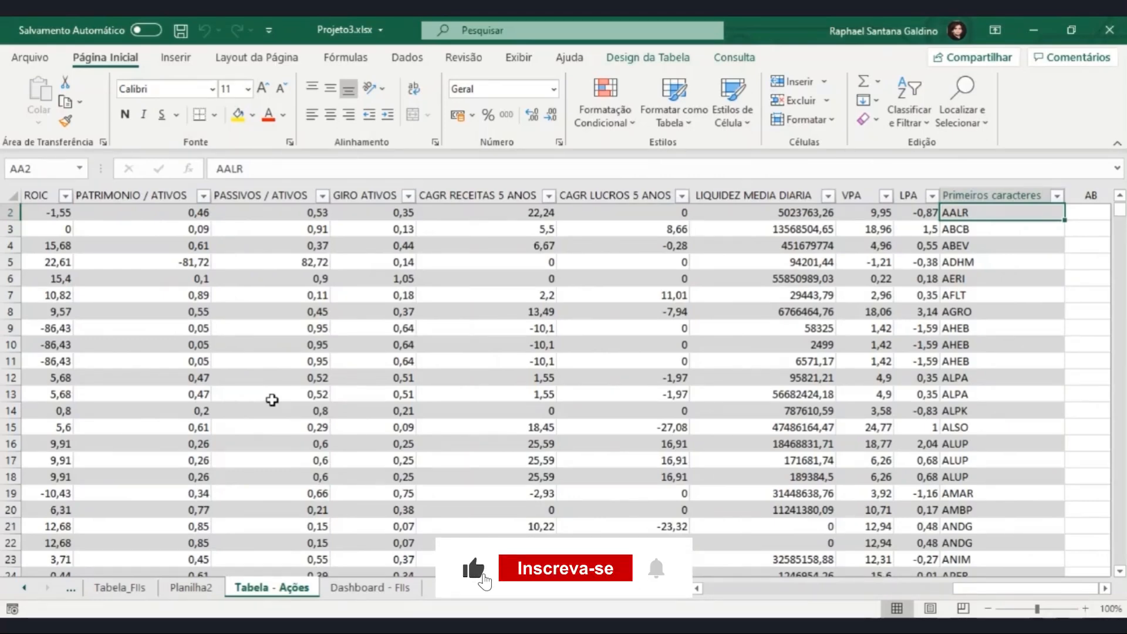
click(408, 58)
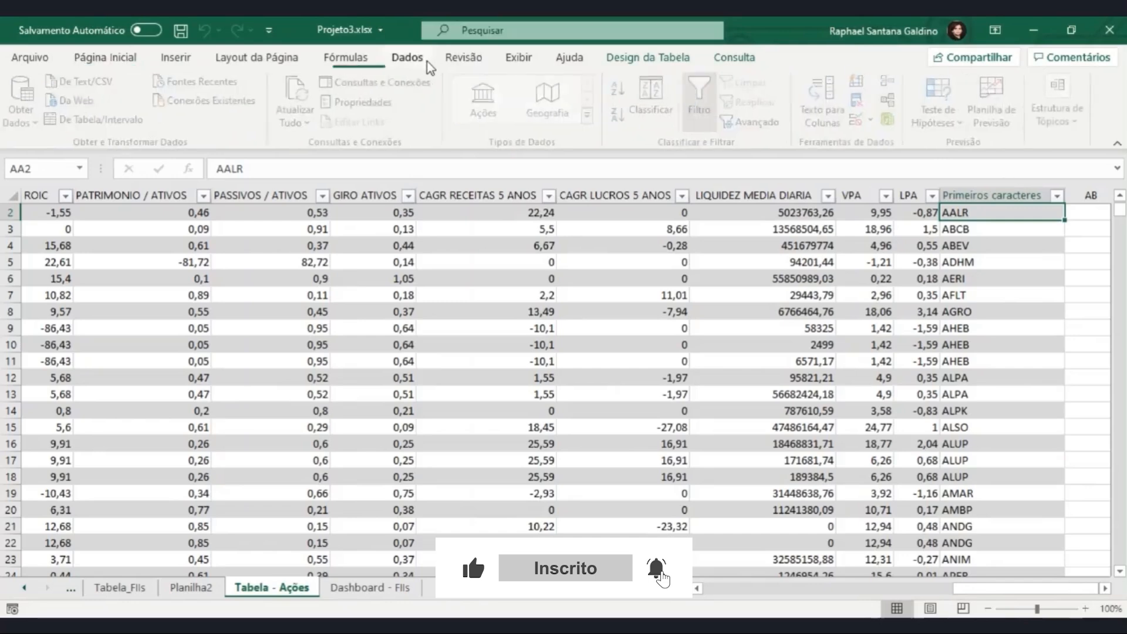
click(392, 85)
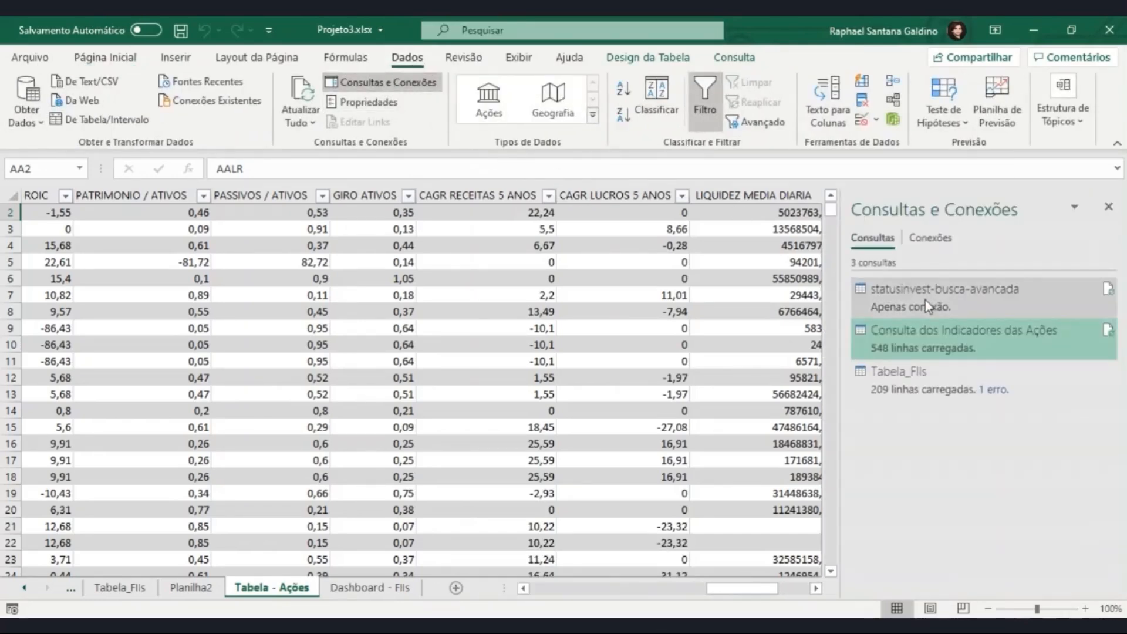
double_click(950, 335)
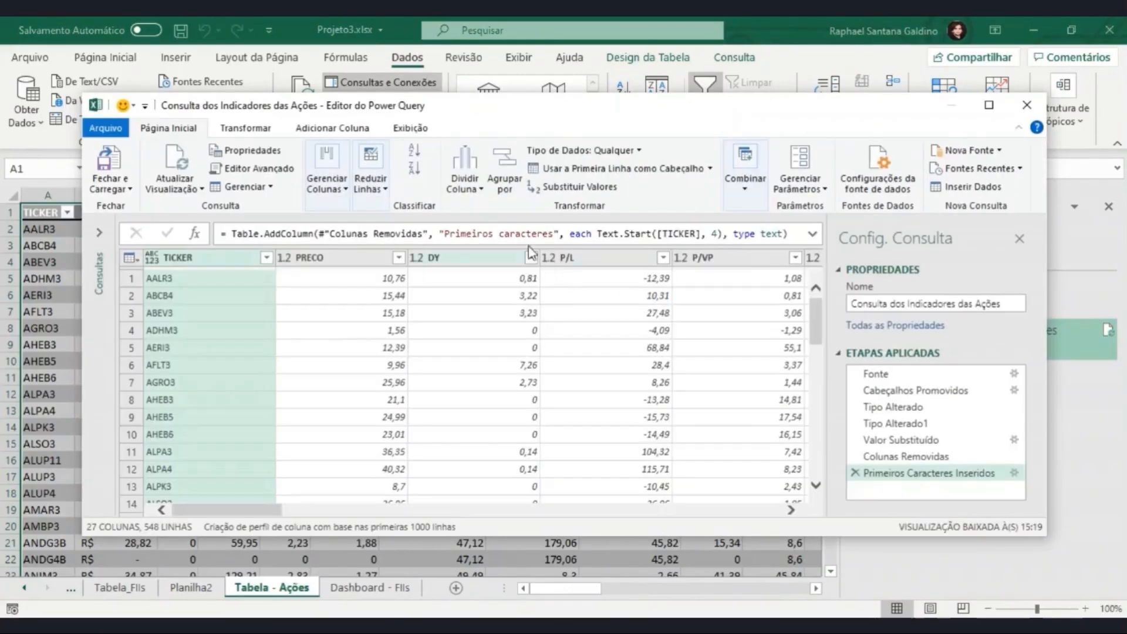
click(339, 127)
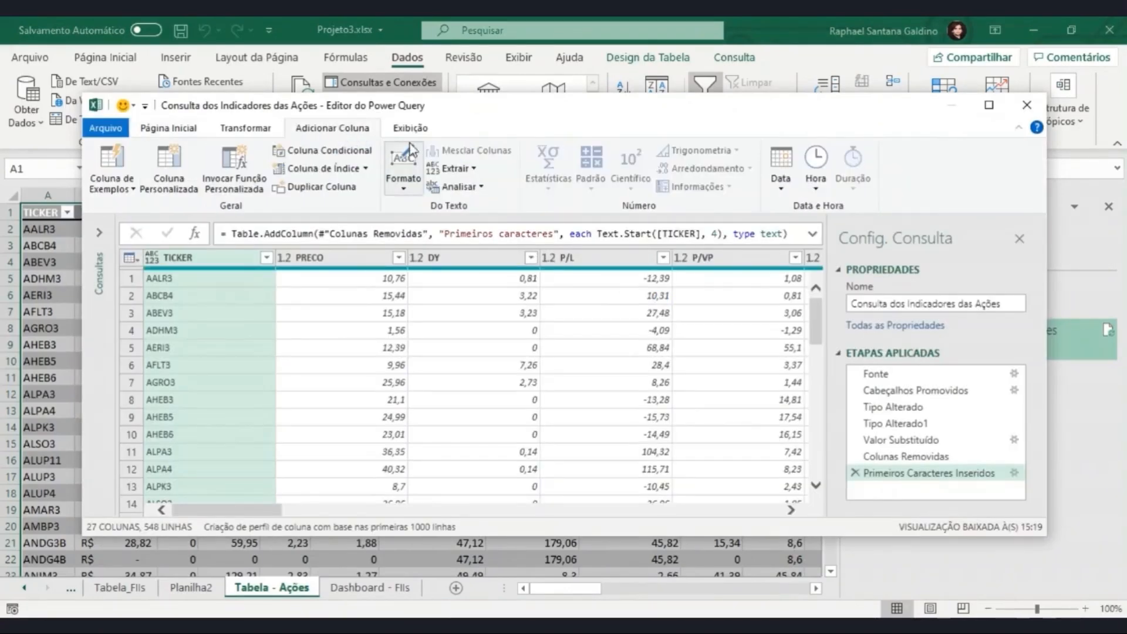
click(464, 169)
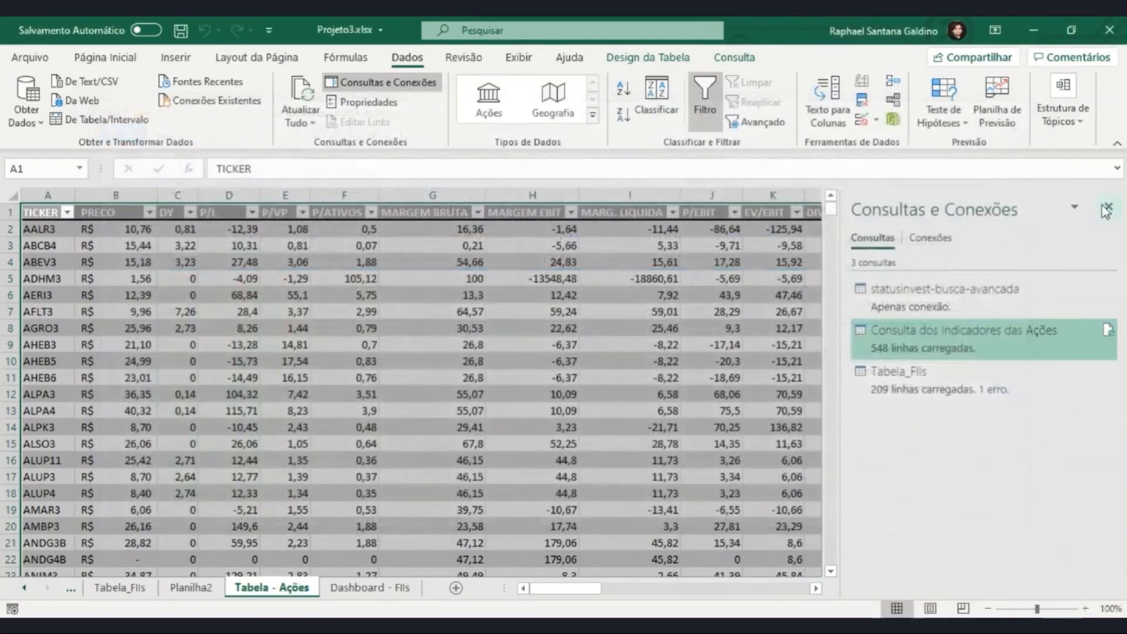
click(1106, 209)
Step: Add a column headed "Setor - 1" in AB1, beside Primeiros caracteres, and widen it to fit the header
click(1060, 248)
key(ctrl+Right)
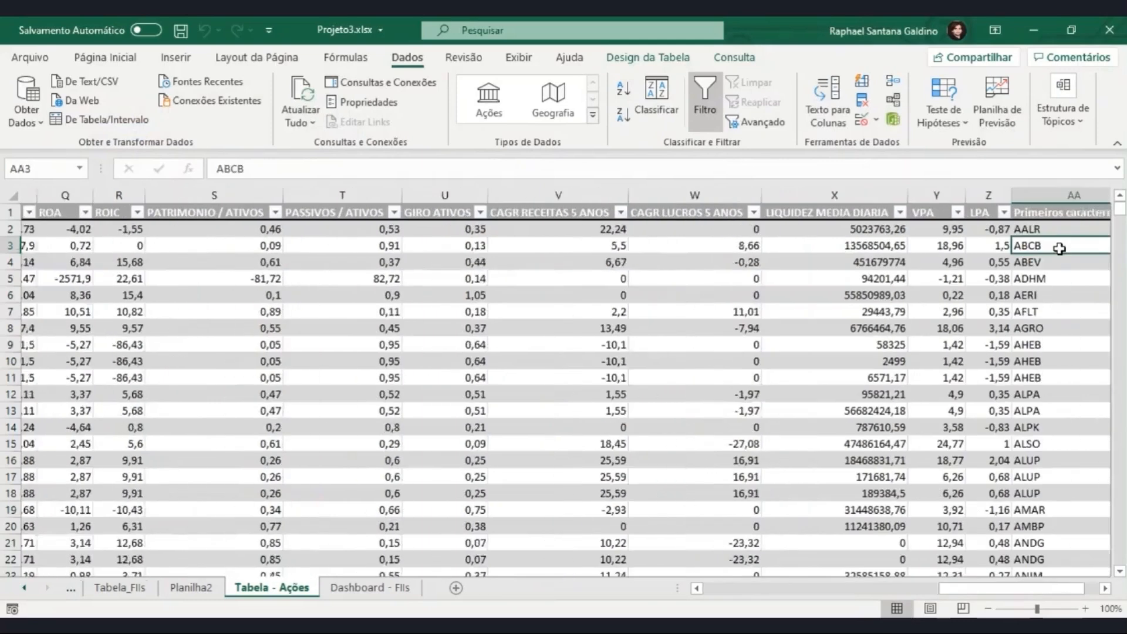
key(Right)
key(Up)
key(Up)
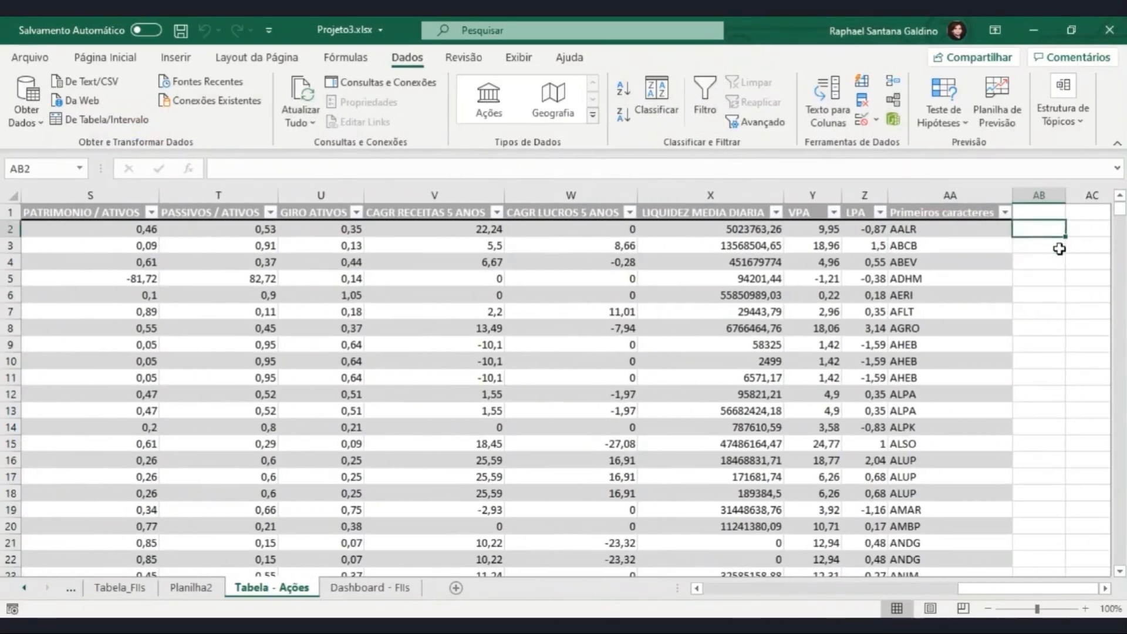
text(Setor)
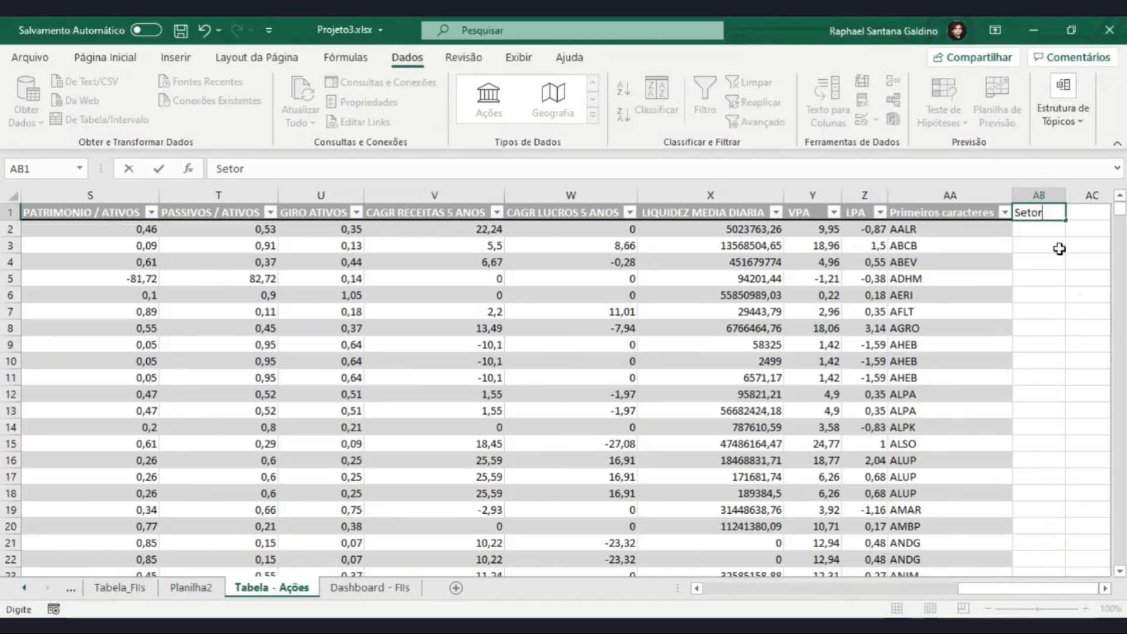
text( - 1)
key(Return)
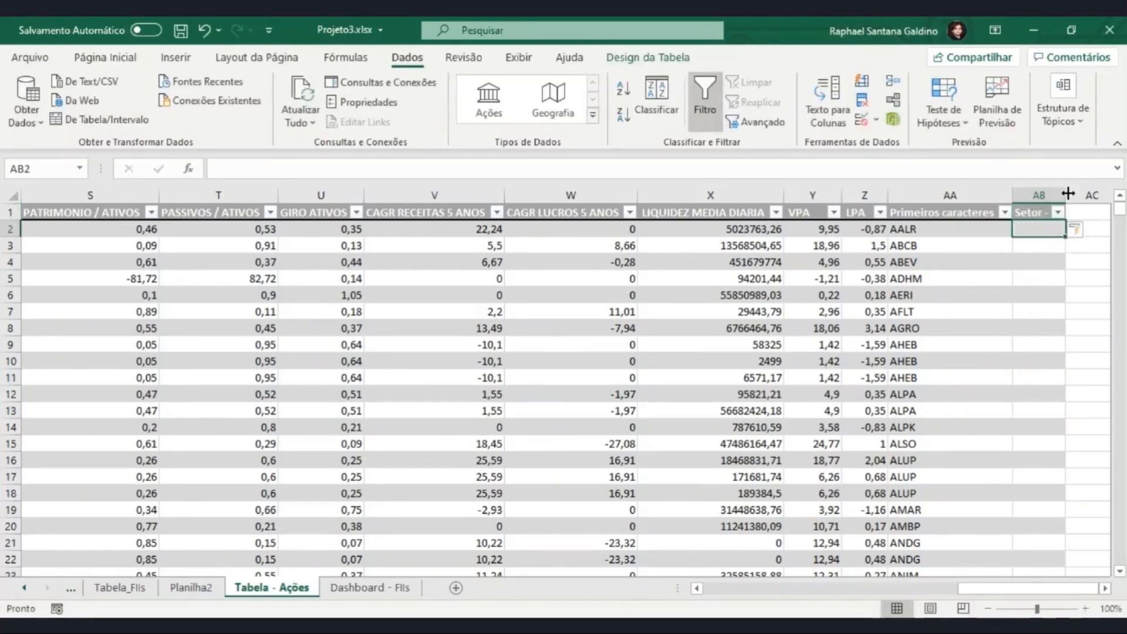
drag(1063, 195, 1073, 197)
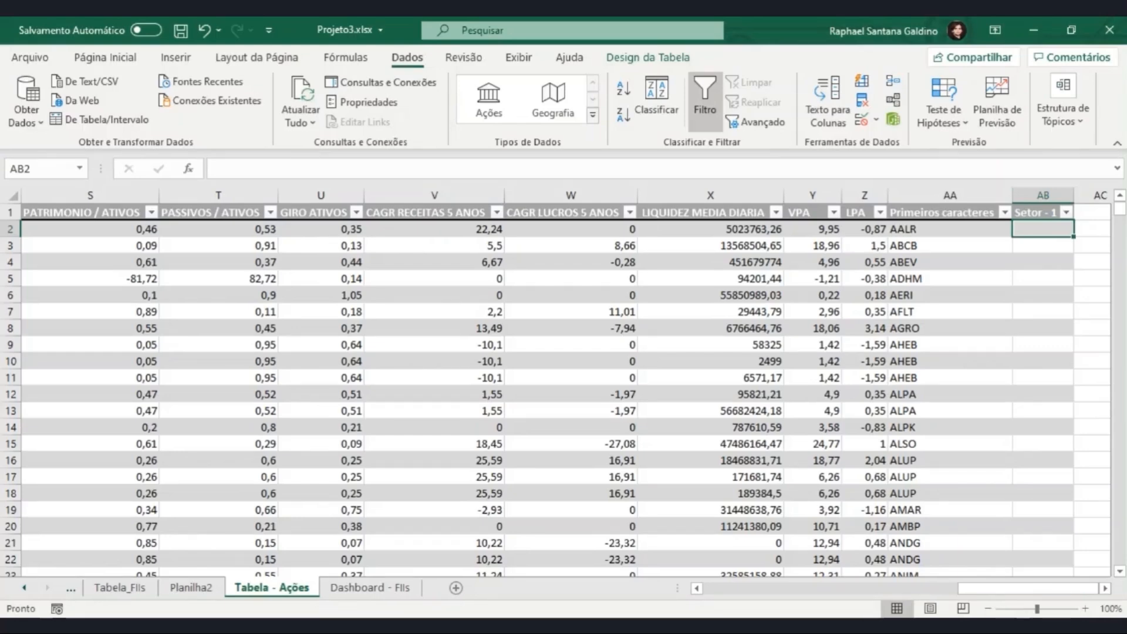
Step: Start a PROCX formula in AB2 with the same row's Primeiros caracteres cell as the lookup value
text(=)
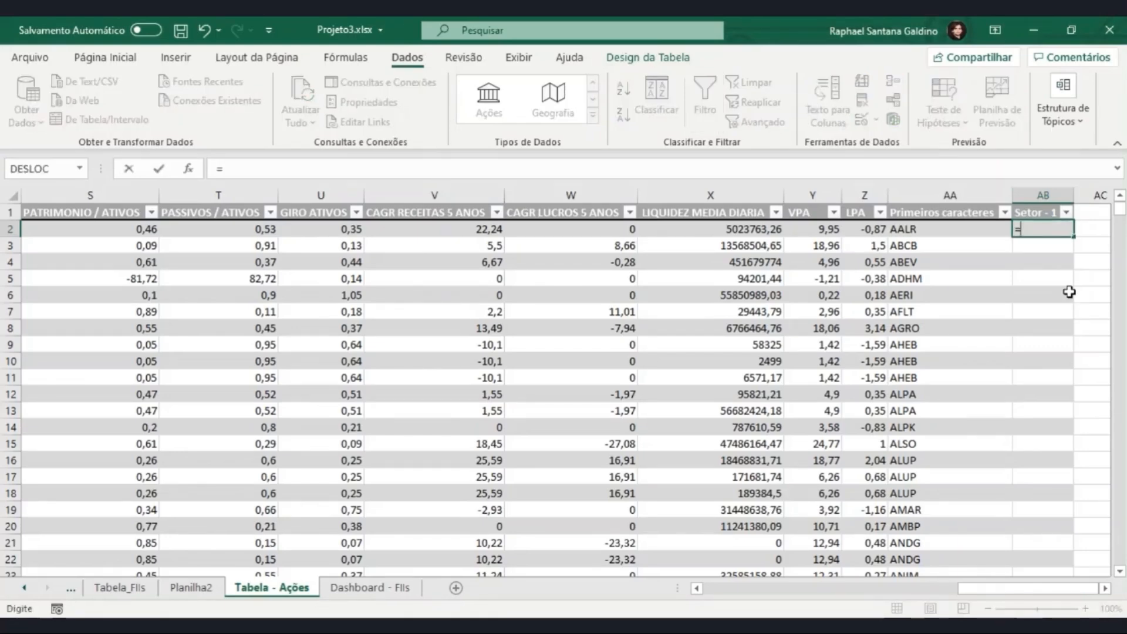
text(procx()
click(1092, 229)
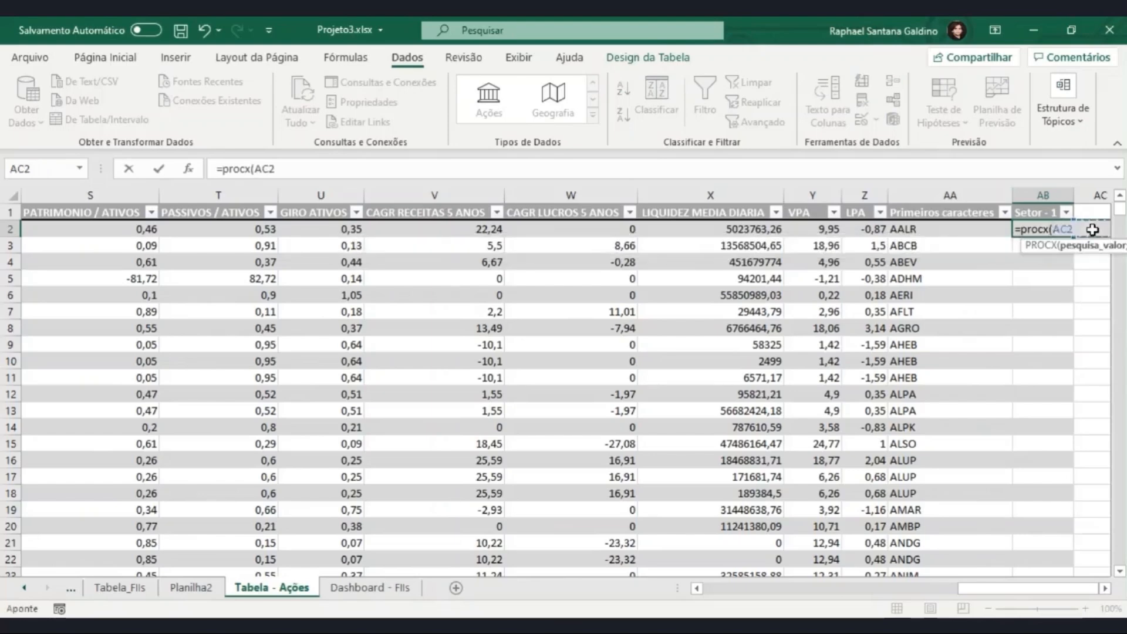
key(Right)
key(Right)
key(Right)
key(Right)
key(Right)
key(Right)
key(Right)
key(Right)
key(Right)
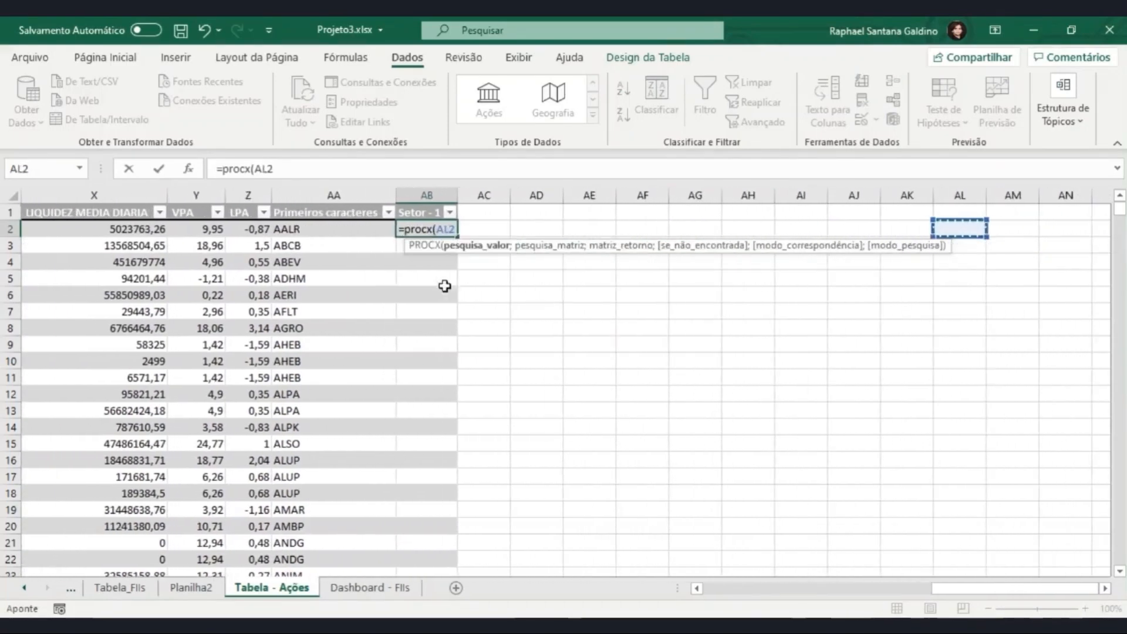
key(BackSpace)
key(BackSpace)
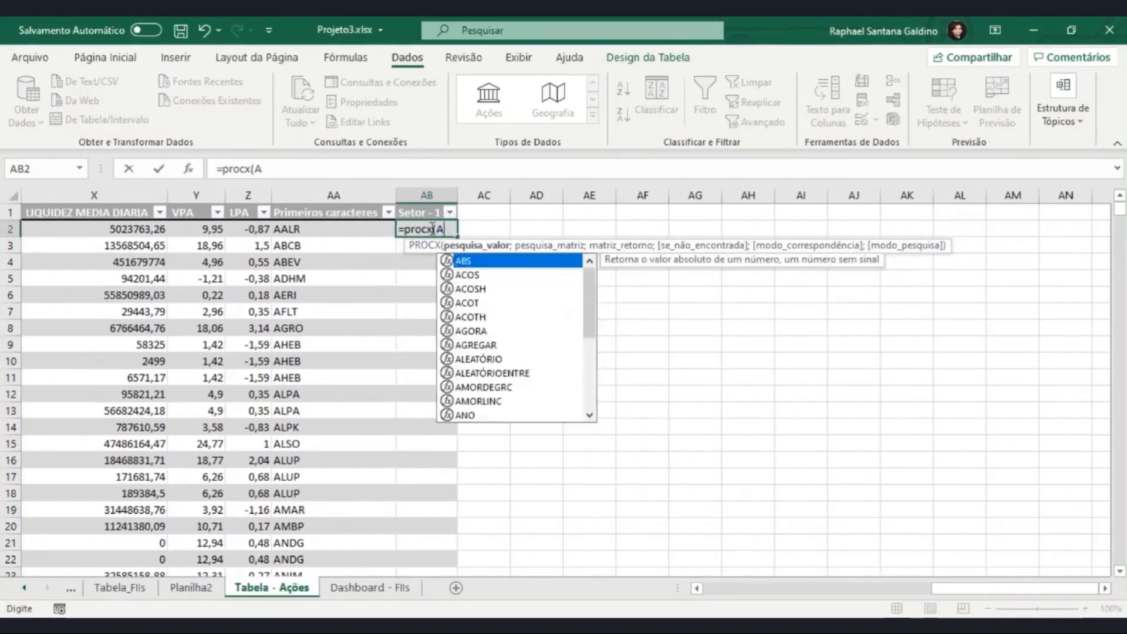
key(BackSpace)
click(316, 230)
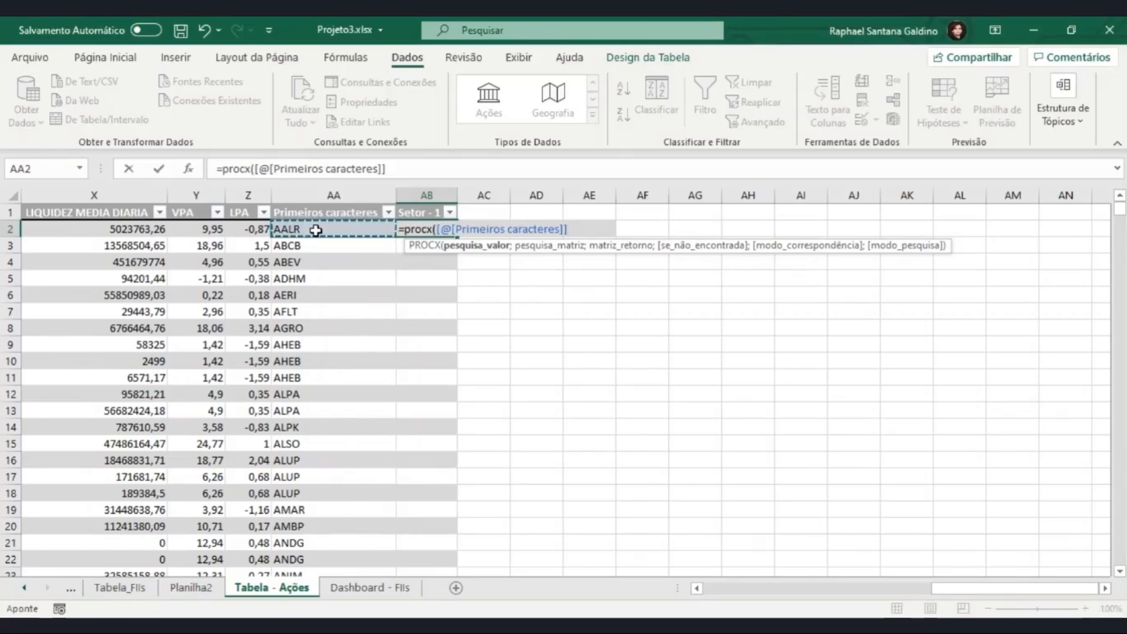
text(;)
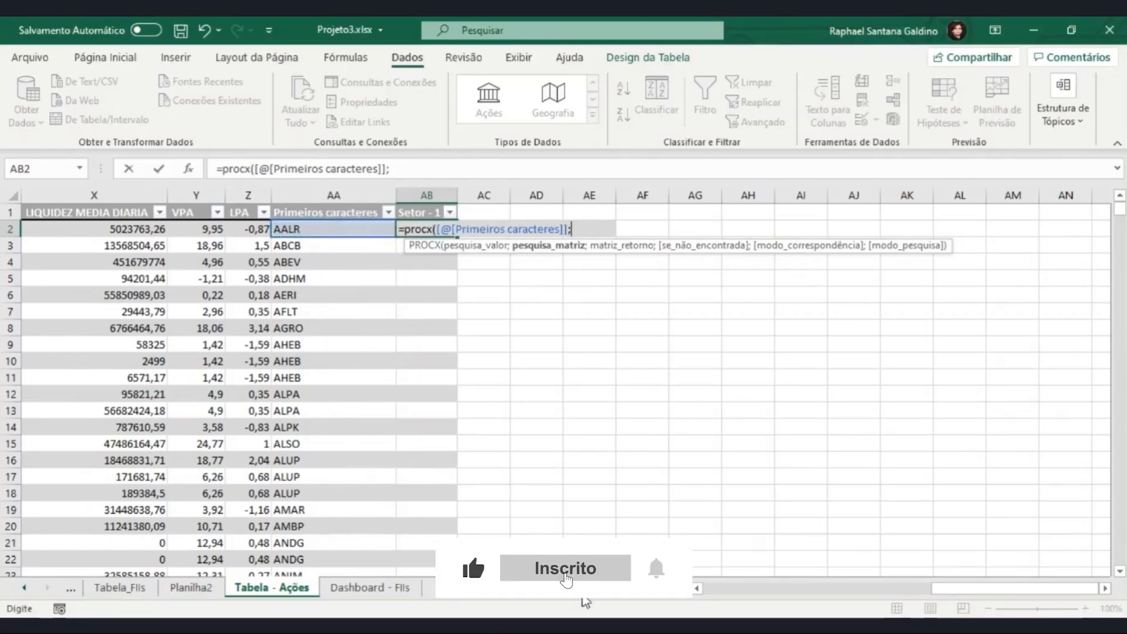
Step: Set the PROCX lookup array to column B and the return array to column A of Plan3 in the Setorial B3 workbook
mouse_move(503, 626)
click(590, 552)
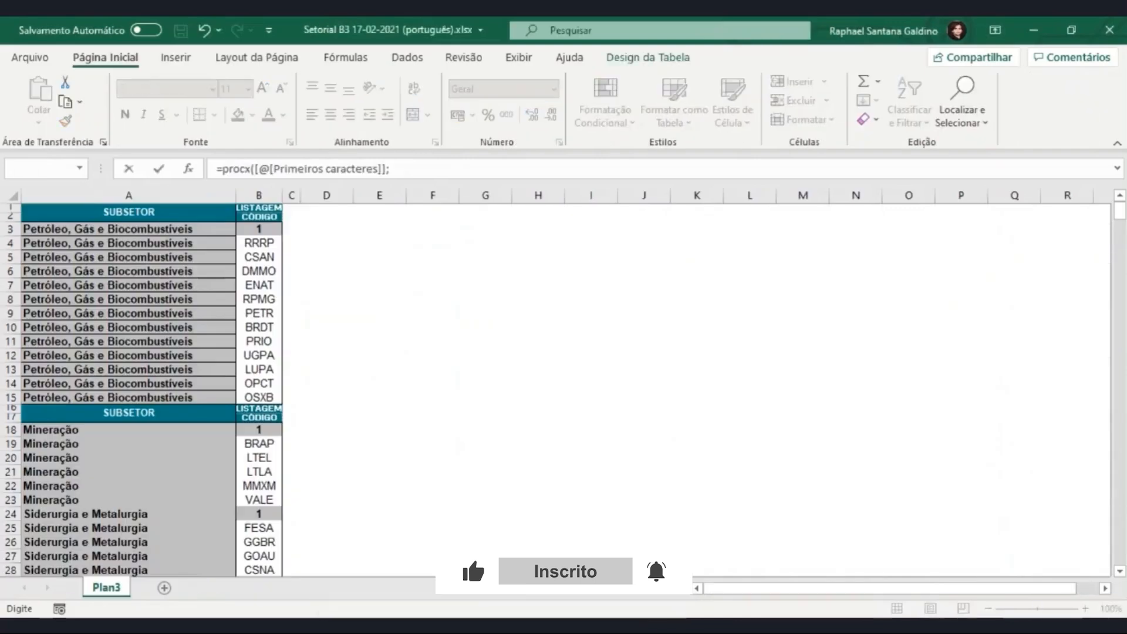
click(263, 195)
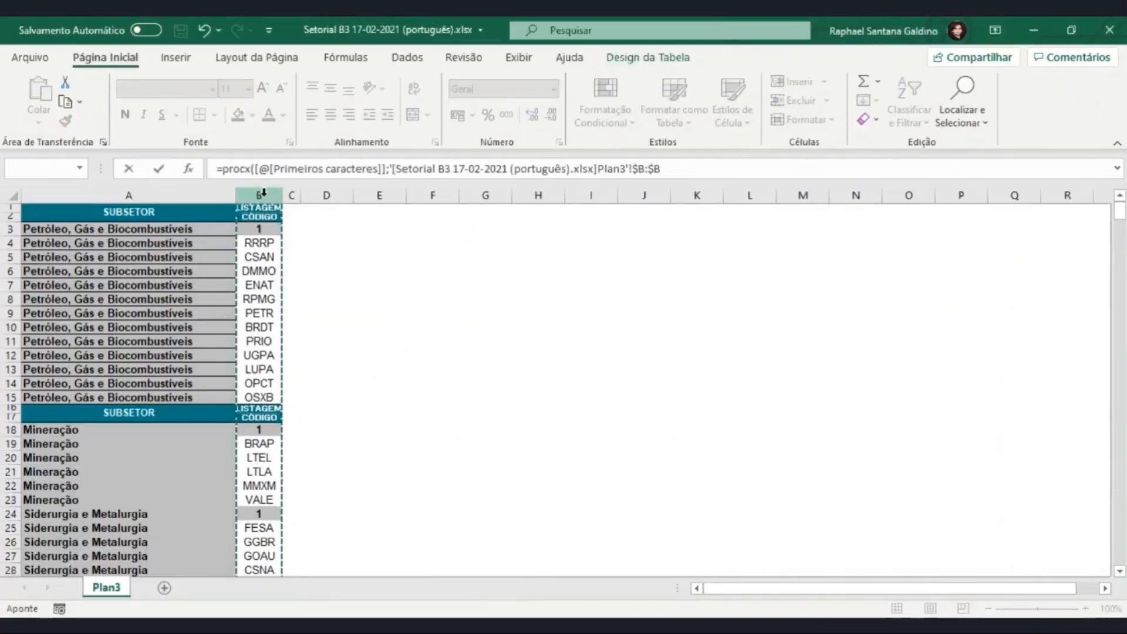
text(;)
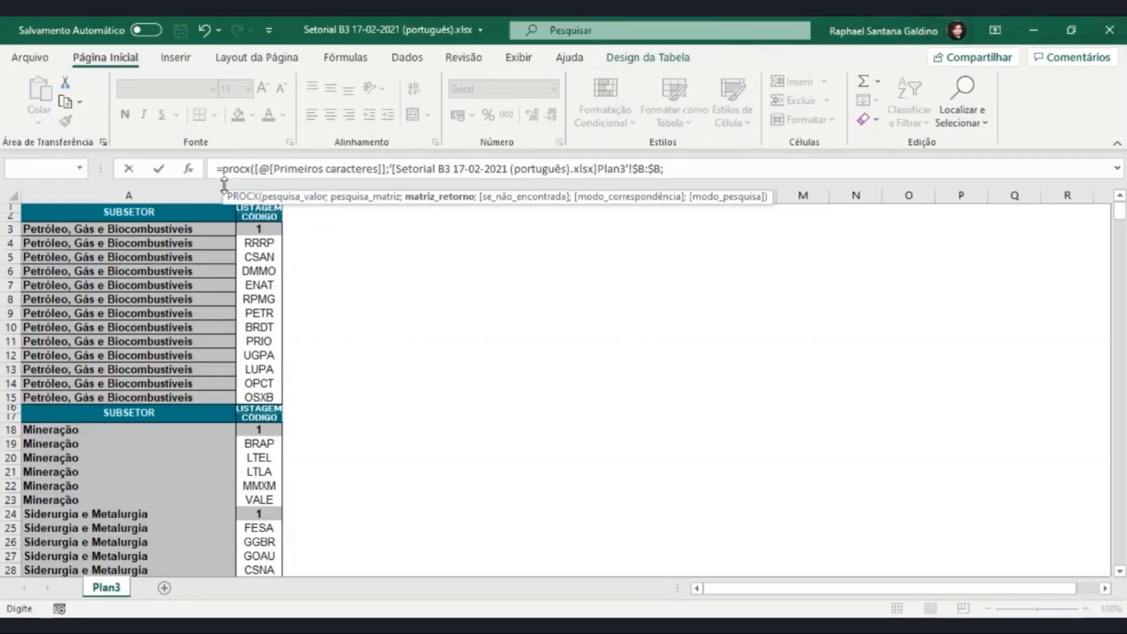
click(209, 194)
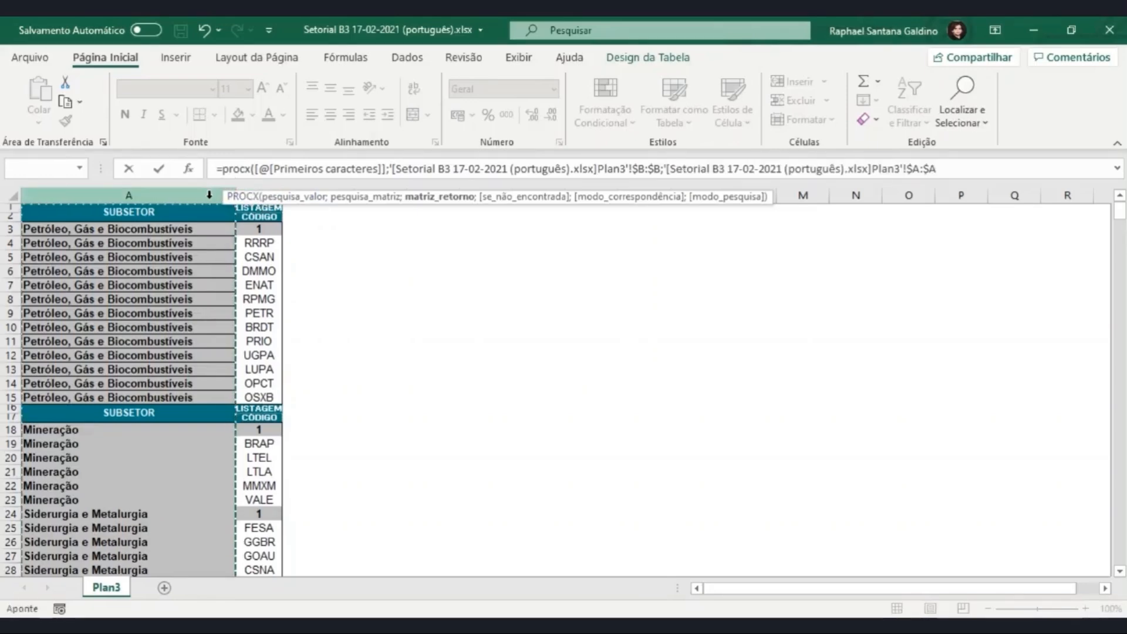
text(;)
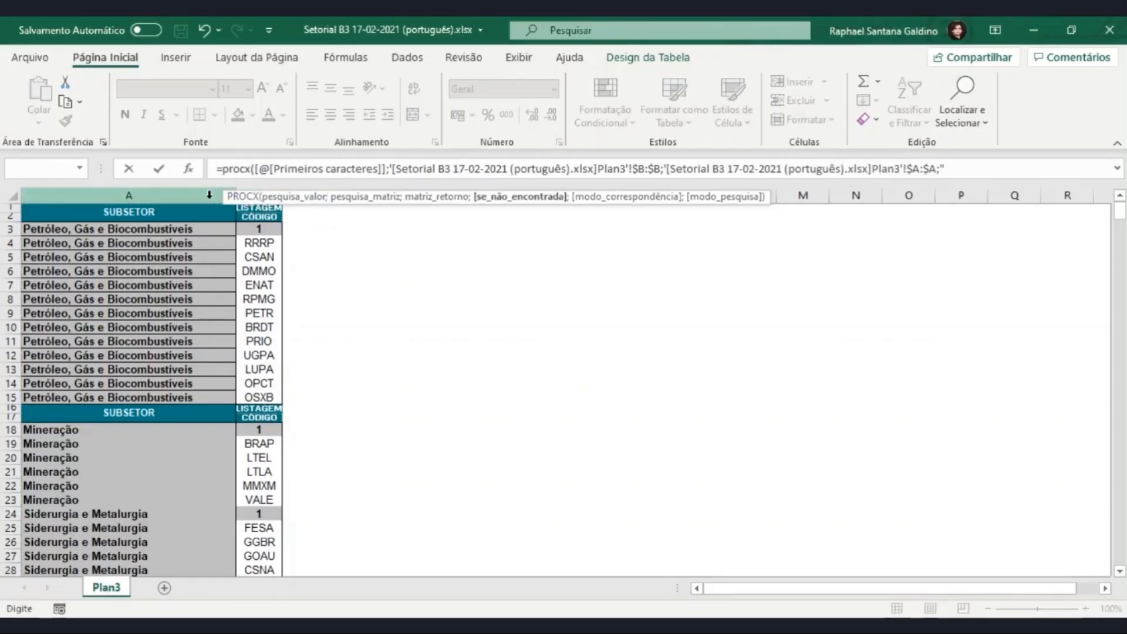
text("Não Encontrada";)
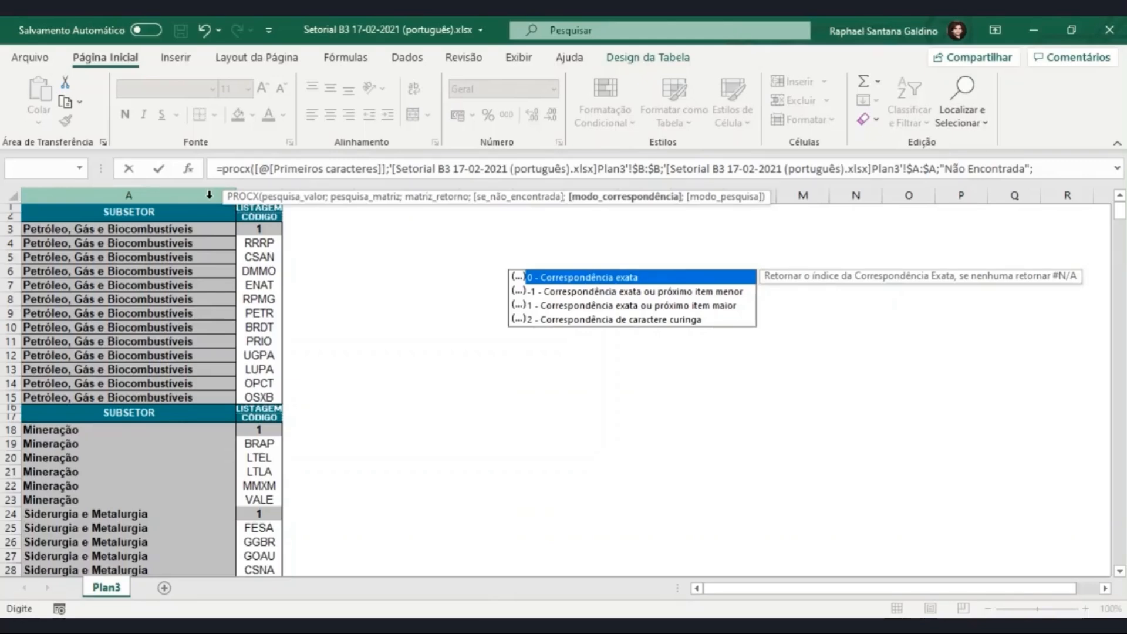
text(0)
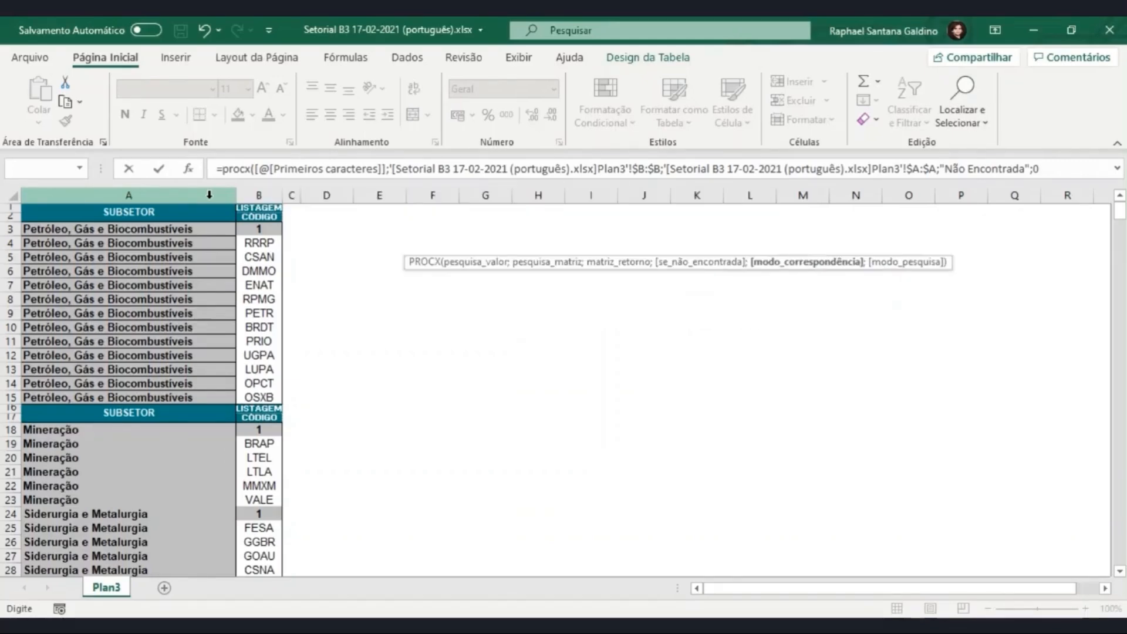
text(;)
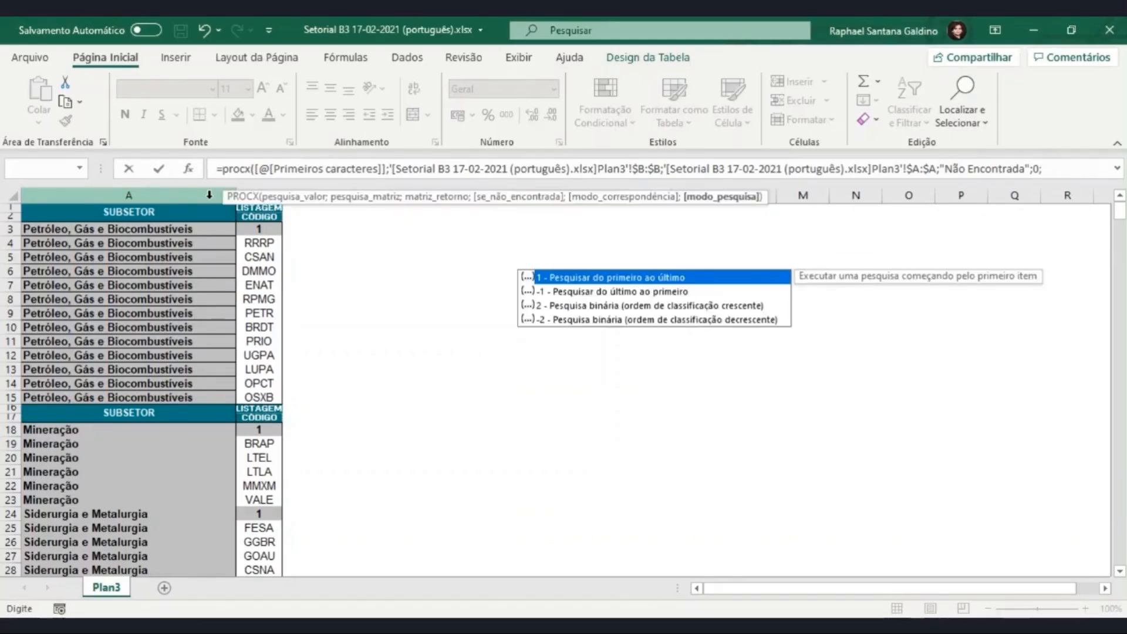
text(1)
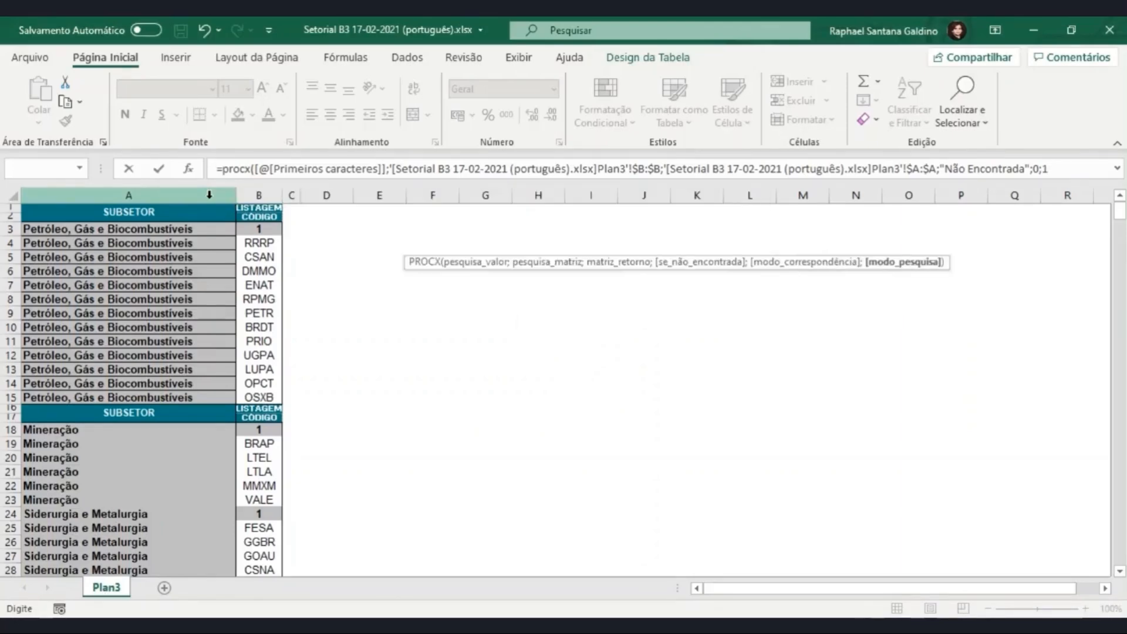
Step: Complete the PROCX formula with "Não Encontrada" as the not-found text, match mode 0 and search mode 1
text())
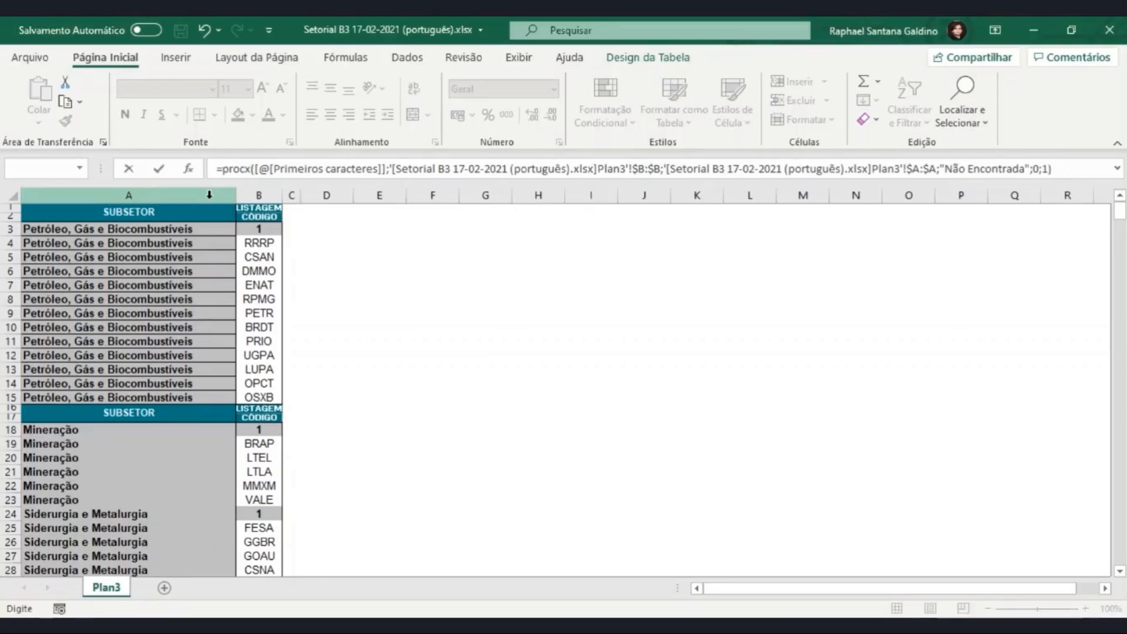
key(Return)
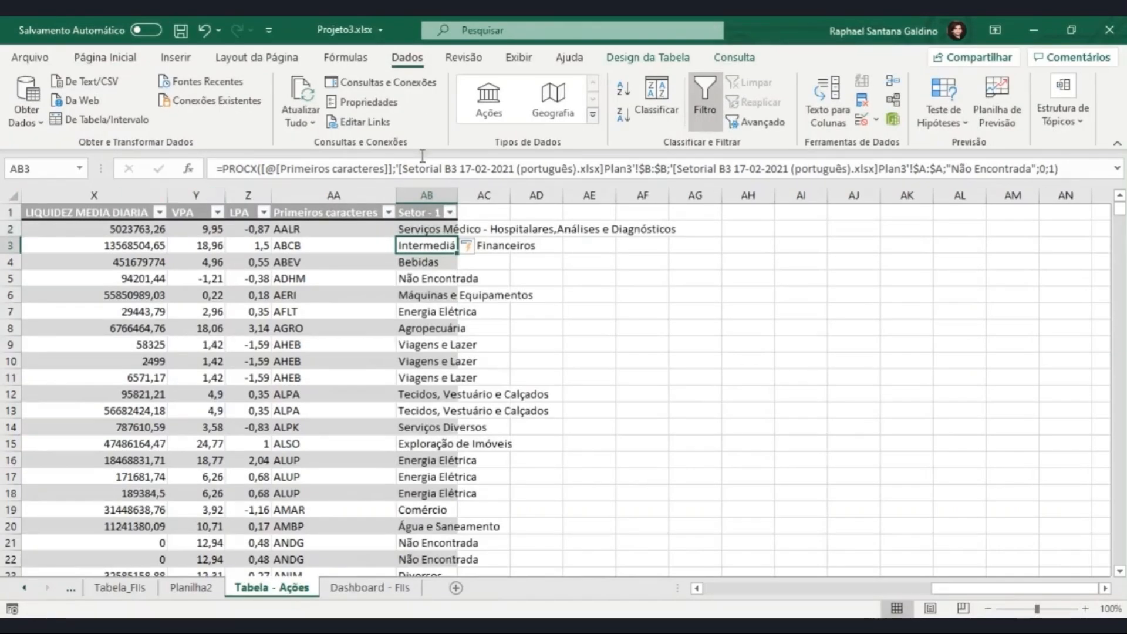
Step: Examine the sectors returned down the Setor - 1 column of the stock table
click(421, 232)
click(431, 279)
key(Down)
key(Down)
key(Down)
key(Down)
key(Down)
key(Down)
key(Down)
key(Down)
key(Down)
key(Down)
key(Down)
key(Down)
key(Down)
key(Down)
key(Down)
key(Down)
key(Down)
key(Down)
key(Down)
key(Down)
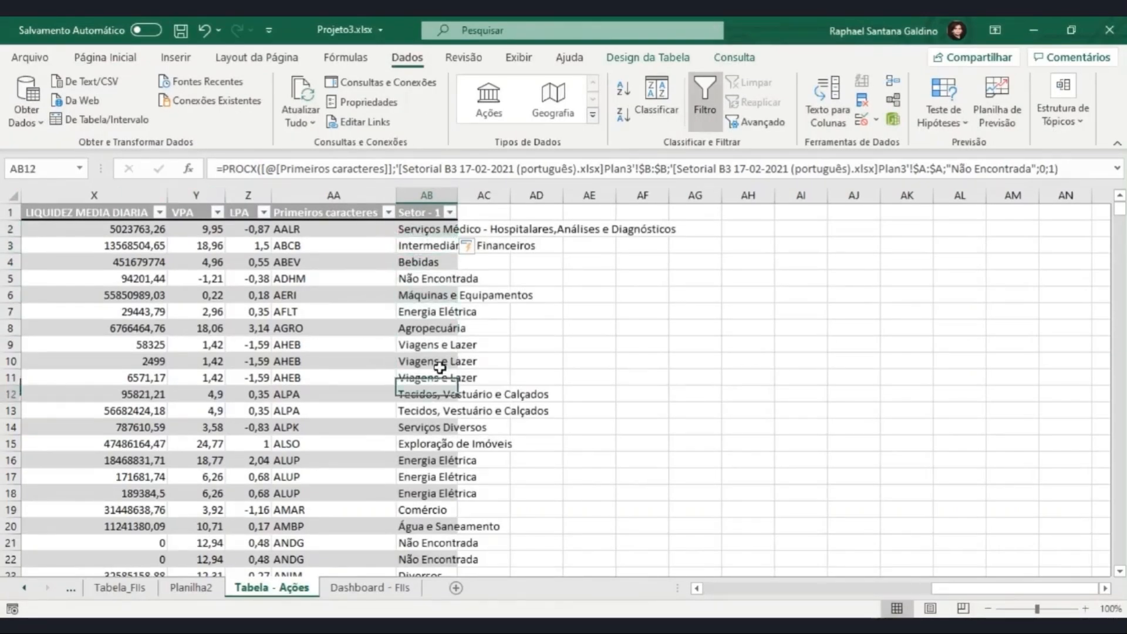
key(Up)
key(Up)
key(Up)
key(Up)
key(Up)
key(Up)
key(Up)
key(Up)
key(Up)
key(Up)
key(Up)
key(Up)
key(Up)
key(Up)
key(Up)
key(Up)
key(Up)
key(Up)
key(Up)
key(Up)
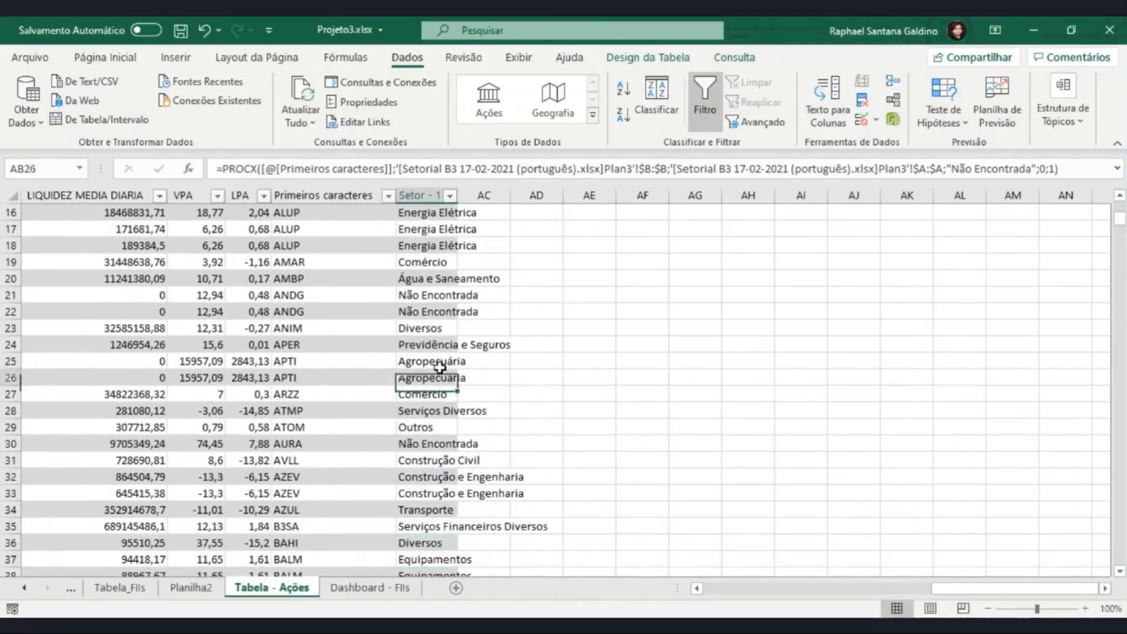
key(Down)
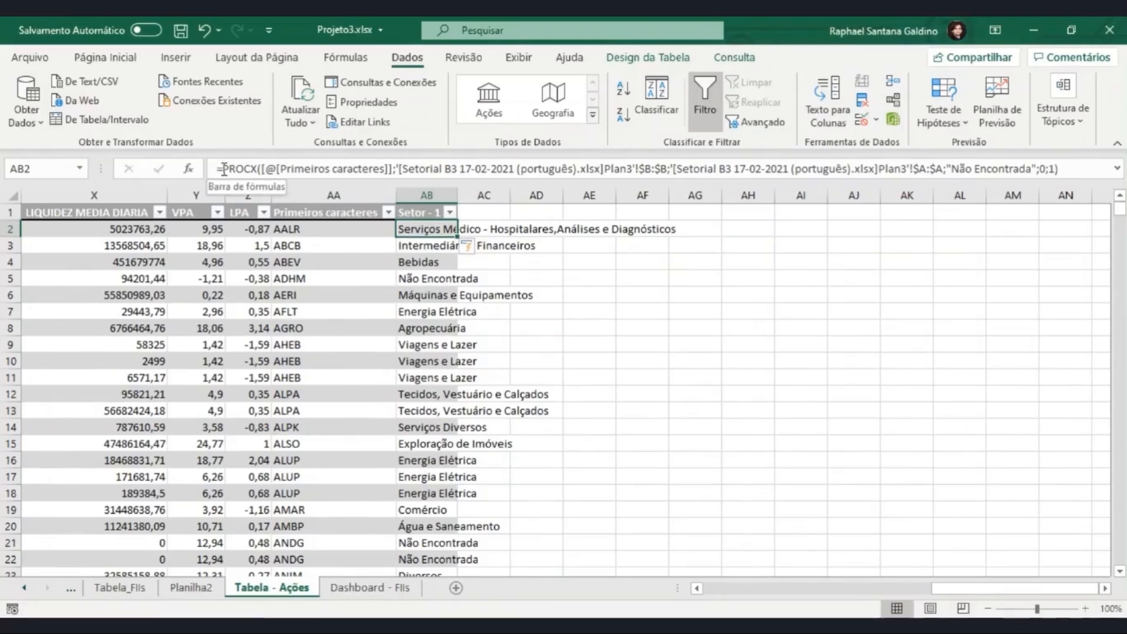
Step: Replace the AB2 formula with an ÍNDICE formula whose matrix is columns A:B of Plan3 in the Setorial B3 workbook
drag(217, 168, 1058, 168)
text(a)
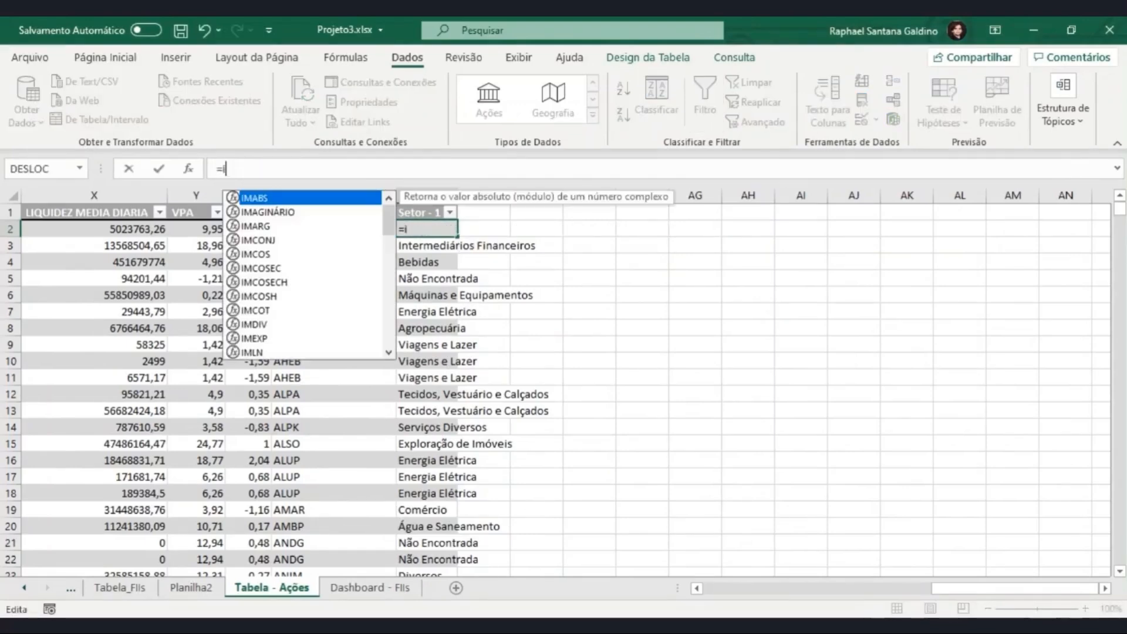
key(BackSpace)
text([)
key(BackSpace)
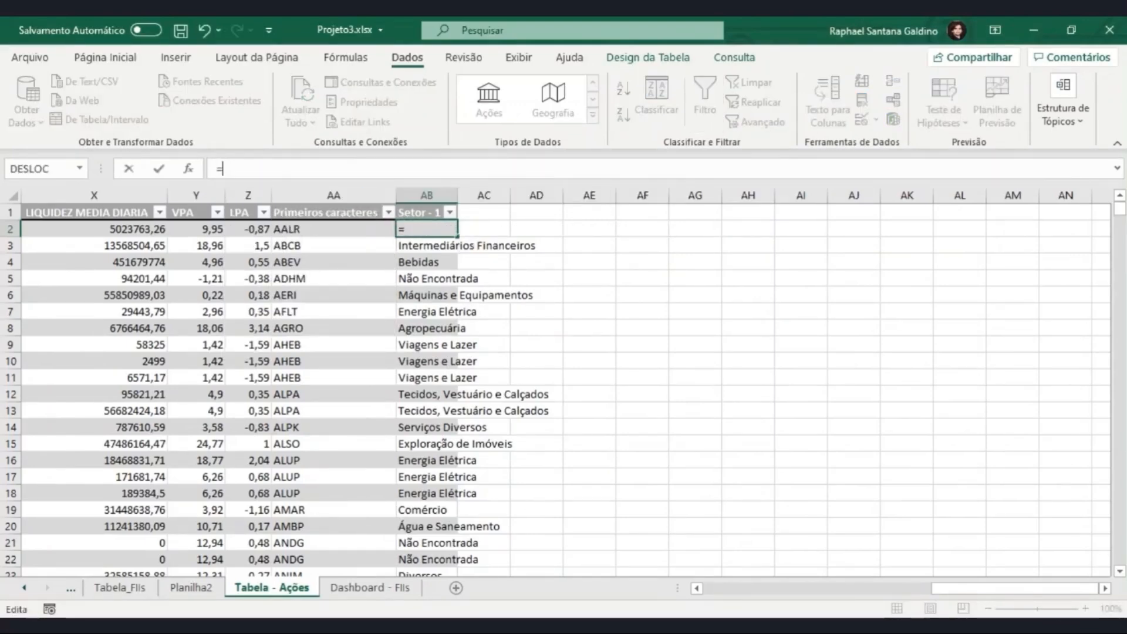
text(in)
key(Tab)
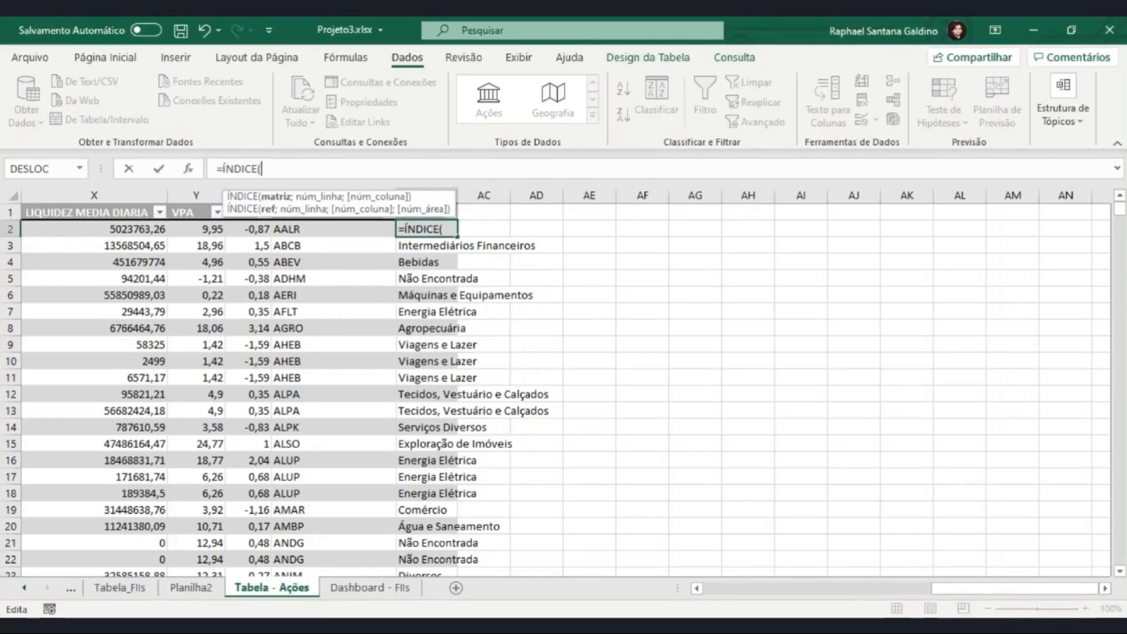
mouse_move(505, 626)
click(545, 568)
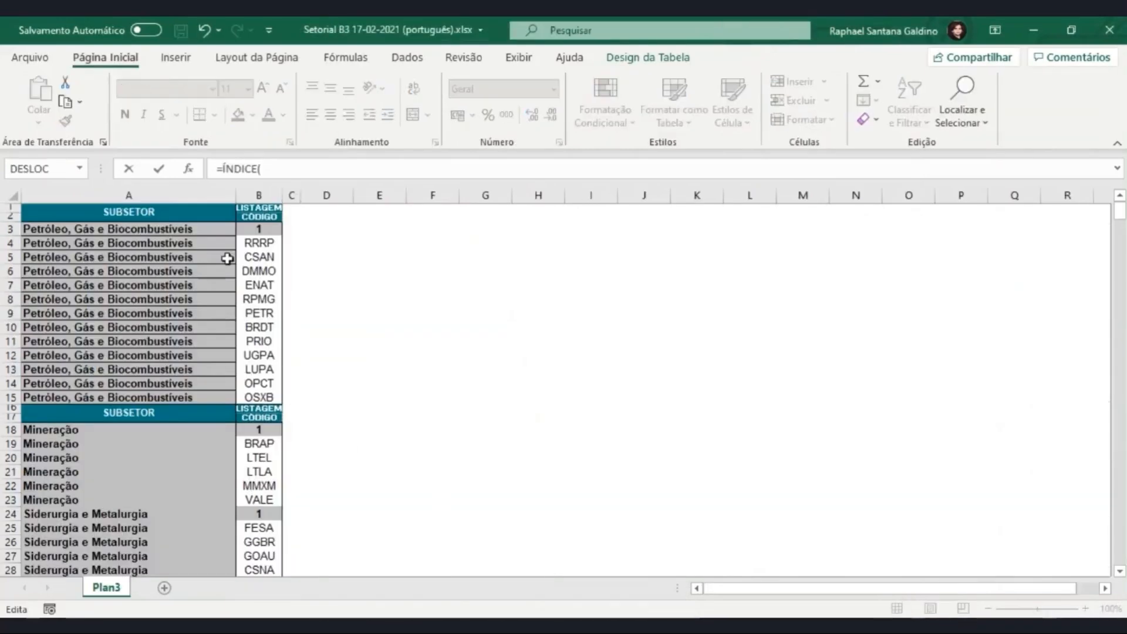
drag(187, 191, 247, 197)
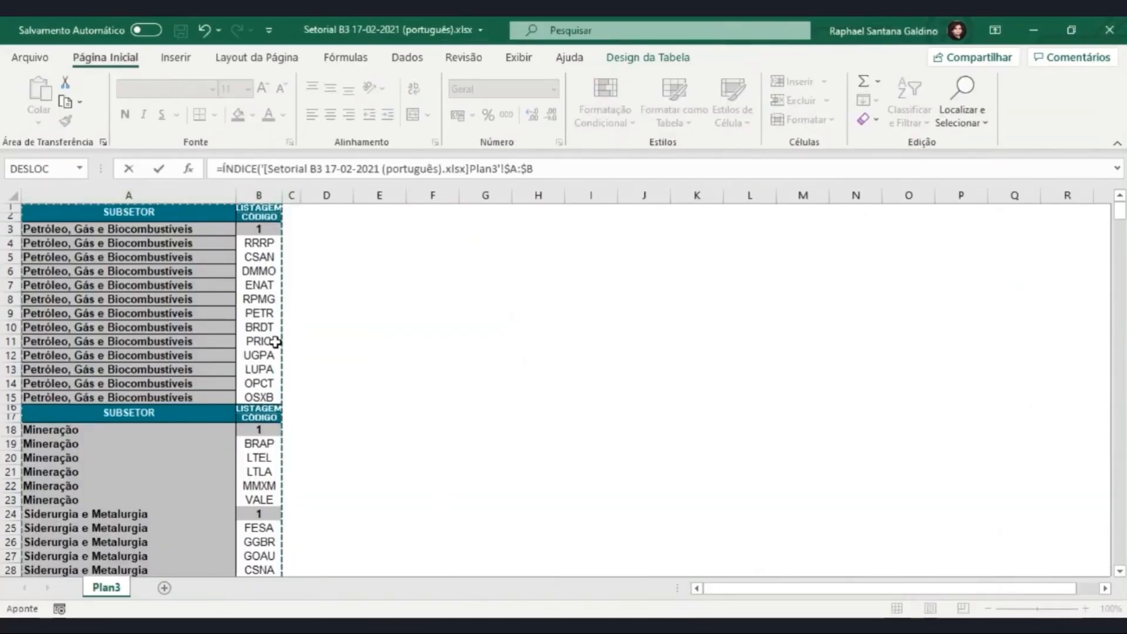
text(;)
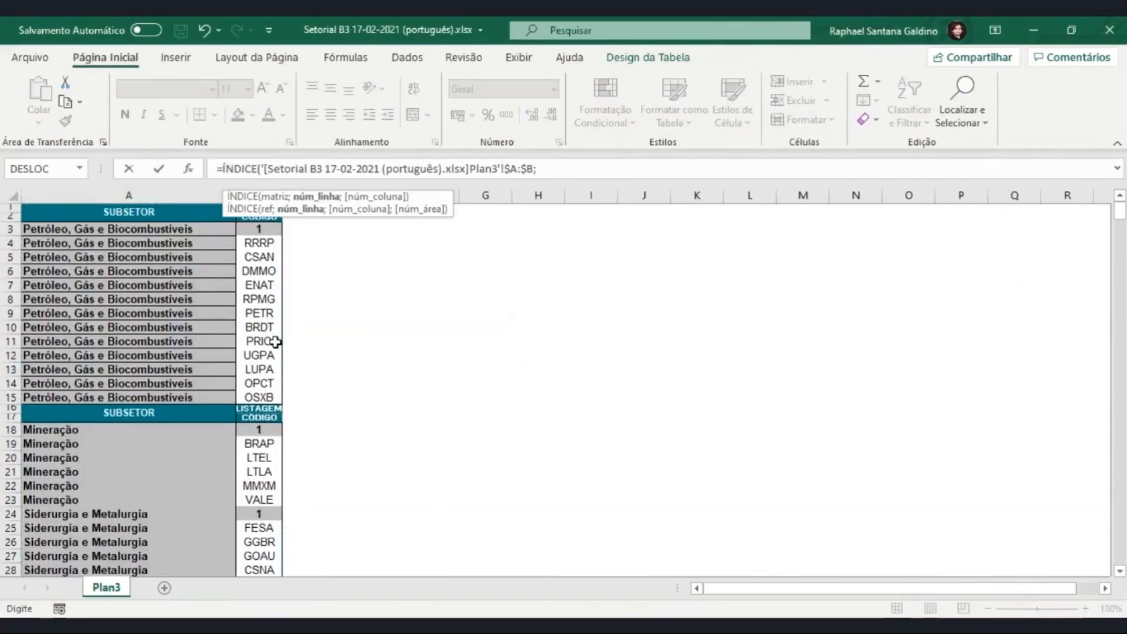
text(corresp)
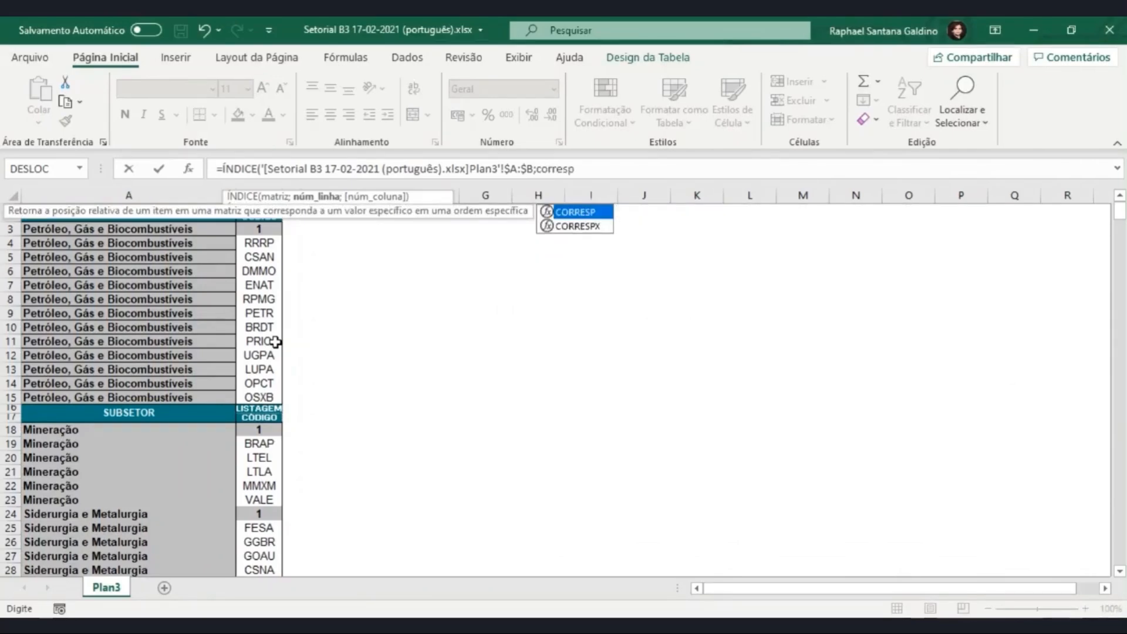
Step: Nest CORRESP as the row number, looking up the same row's Primeiros caracteres cell in column B of Plan3
key(Tab)
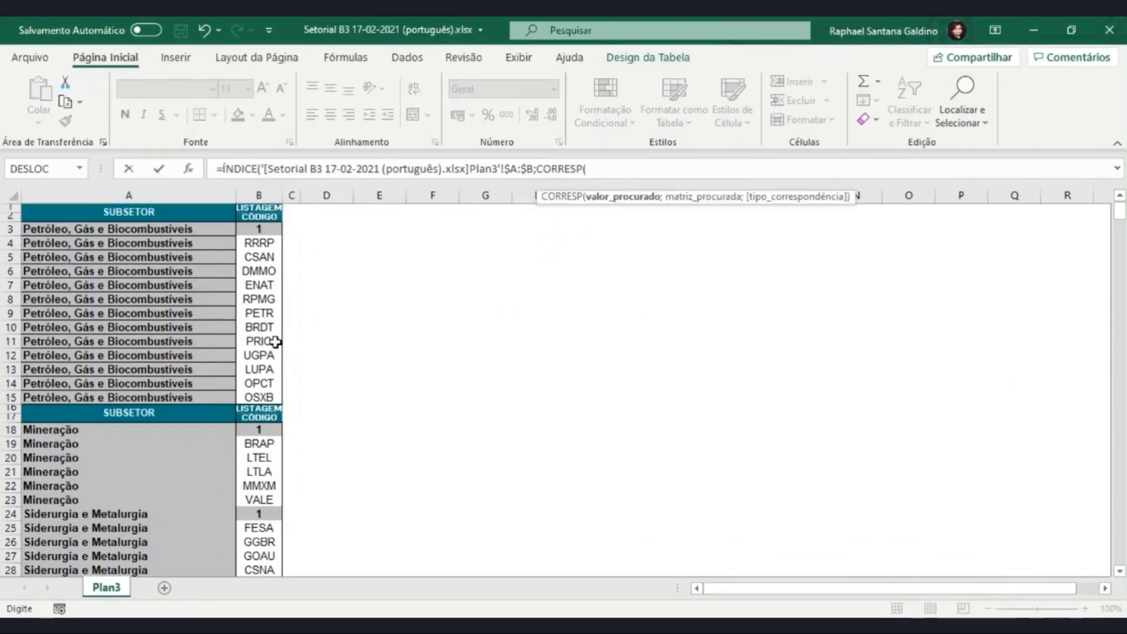
key(alt+Tab)
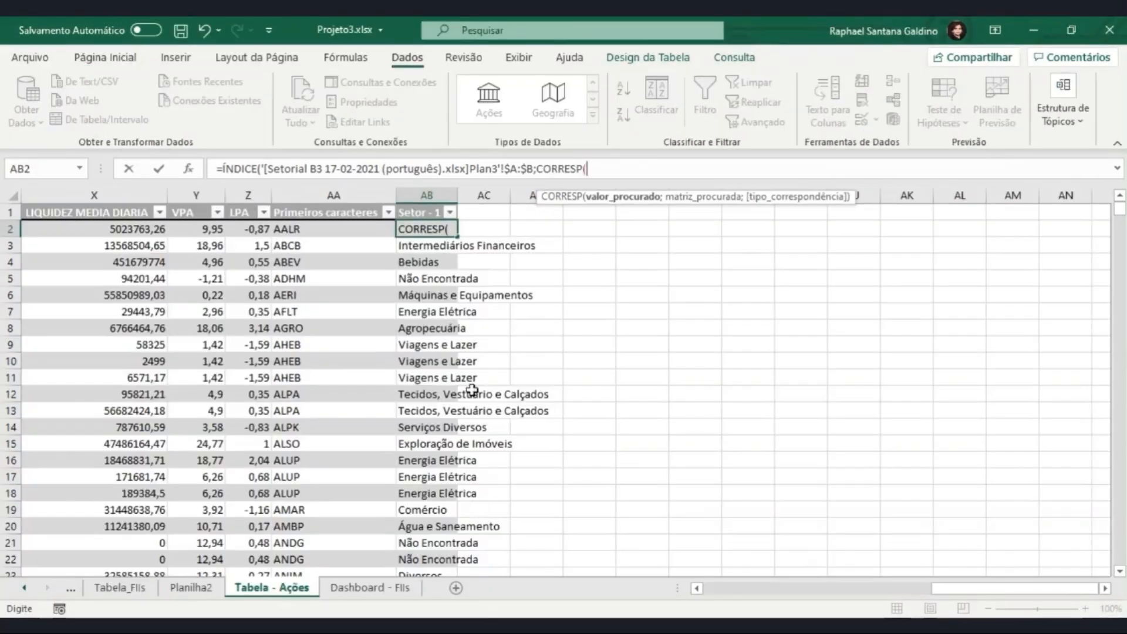
click(336, 228)
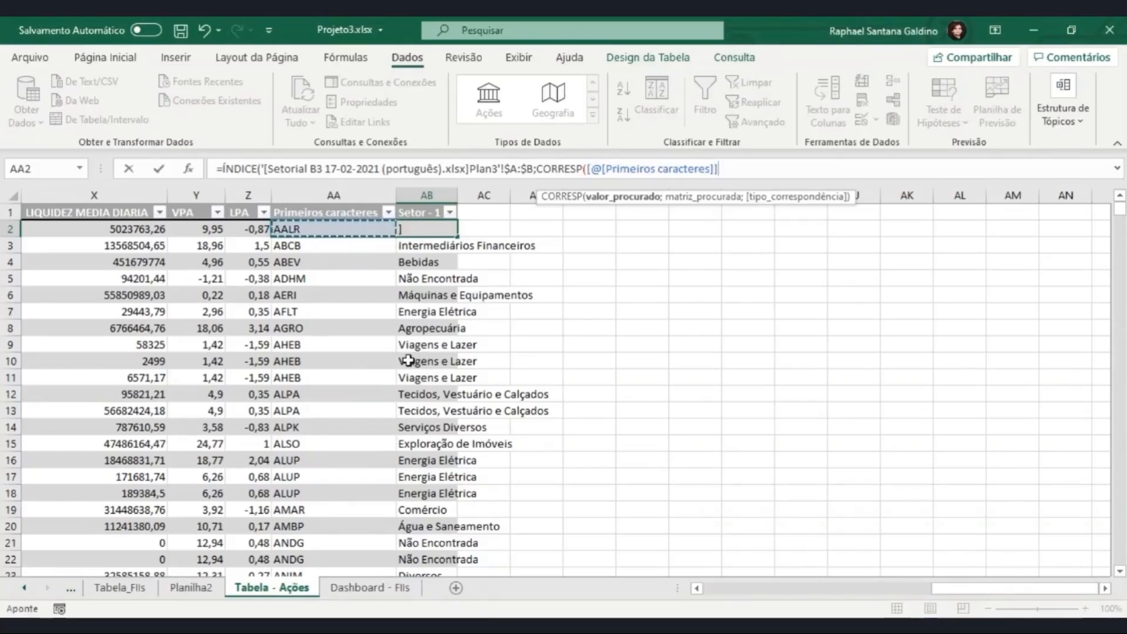
text(;)
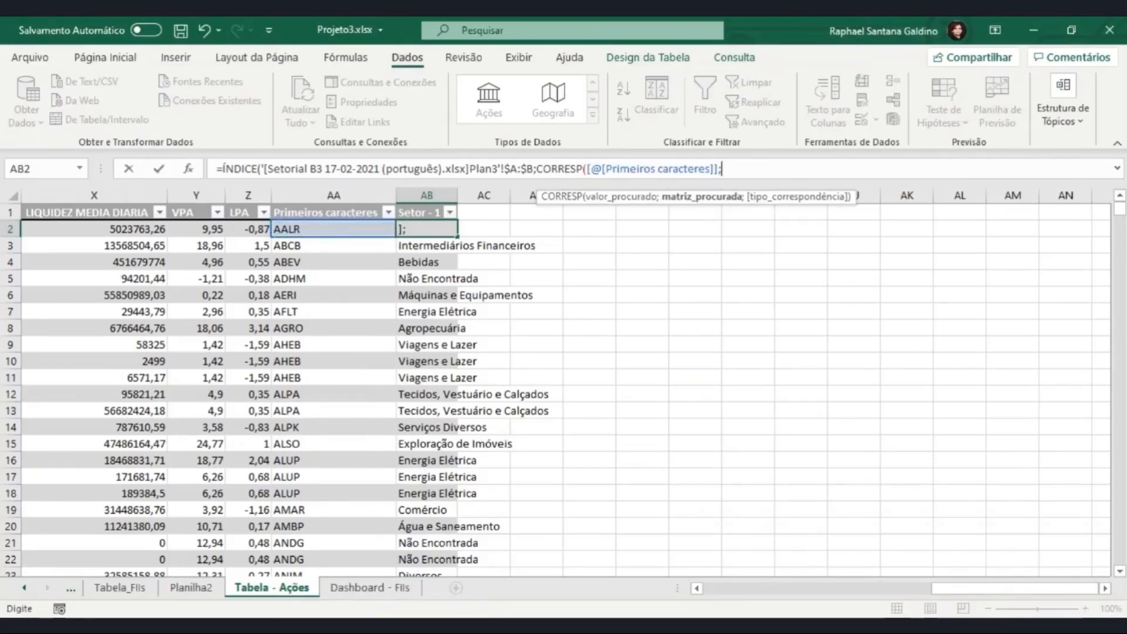
key(alt+Tab)
click(259, 196)
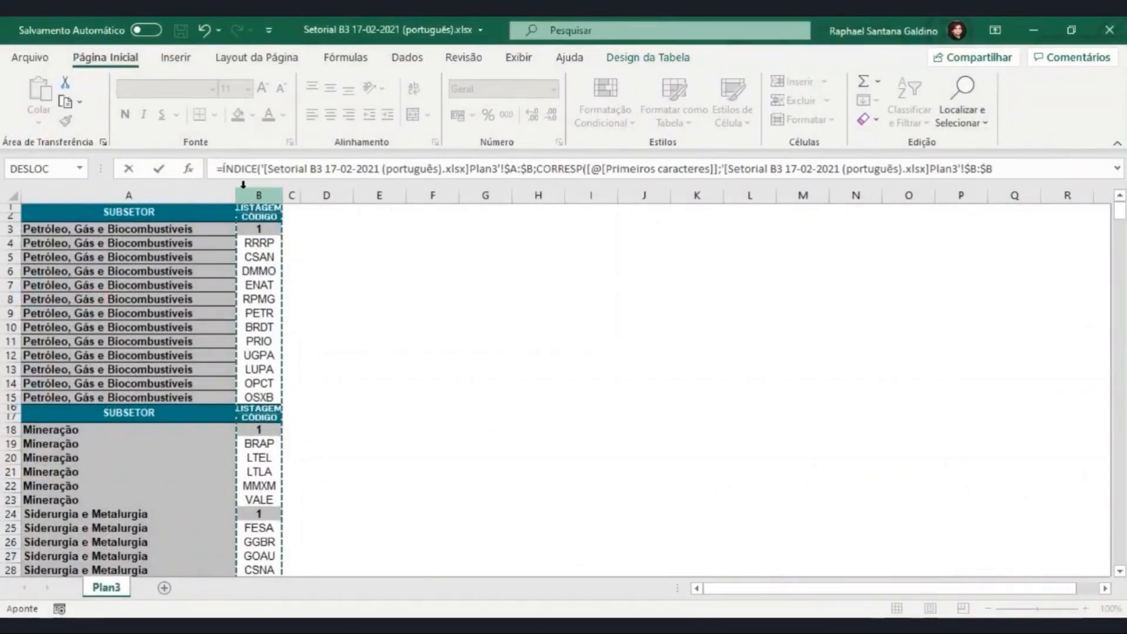
Step: Complete the ÍNDICE formula with exact match type 0 for CORRESP and 2 as the column number
text(;)
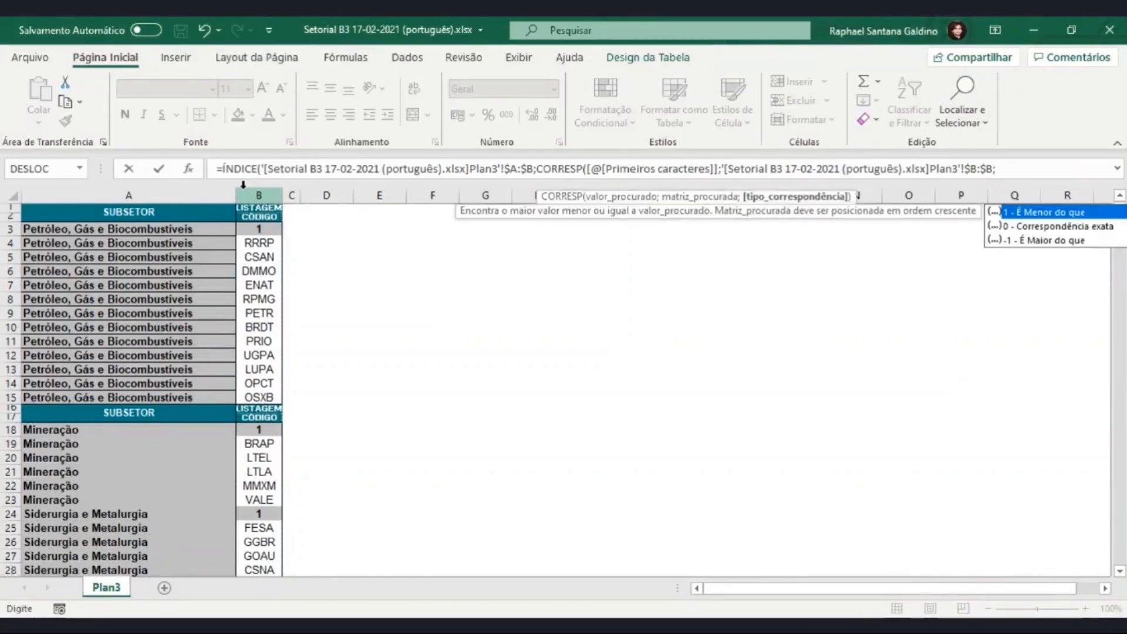
key(Down)
key(Tab)
text())
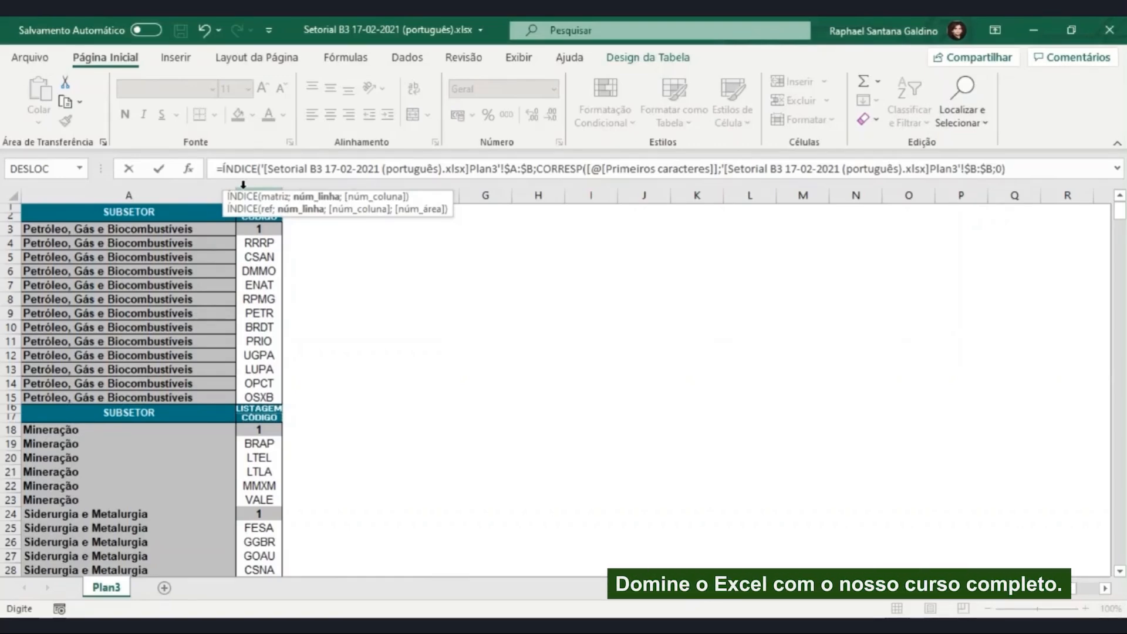
text(;2))
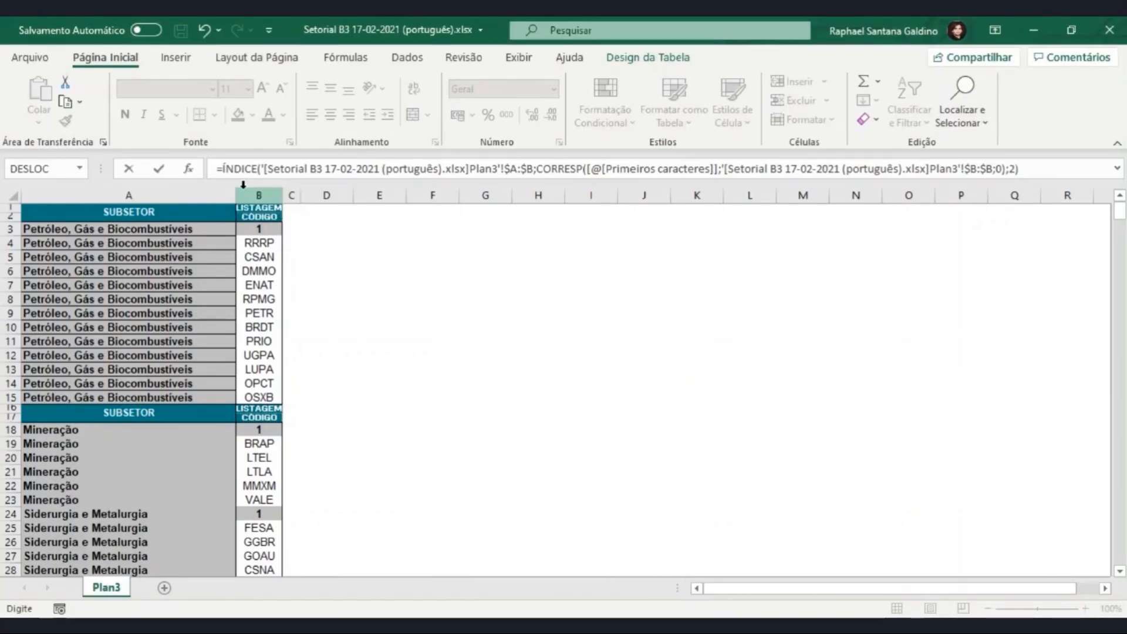
key(Return)
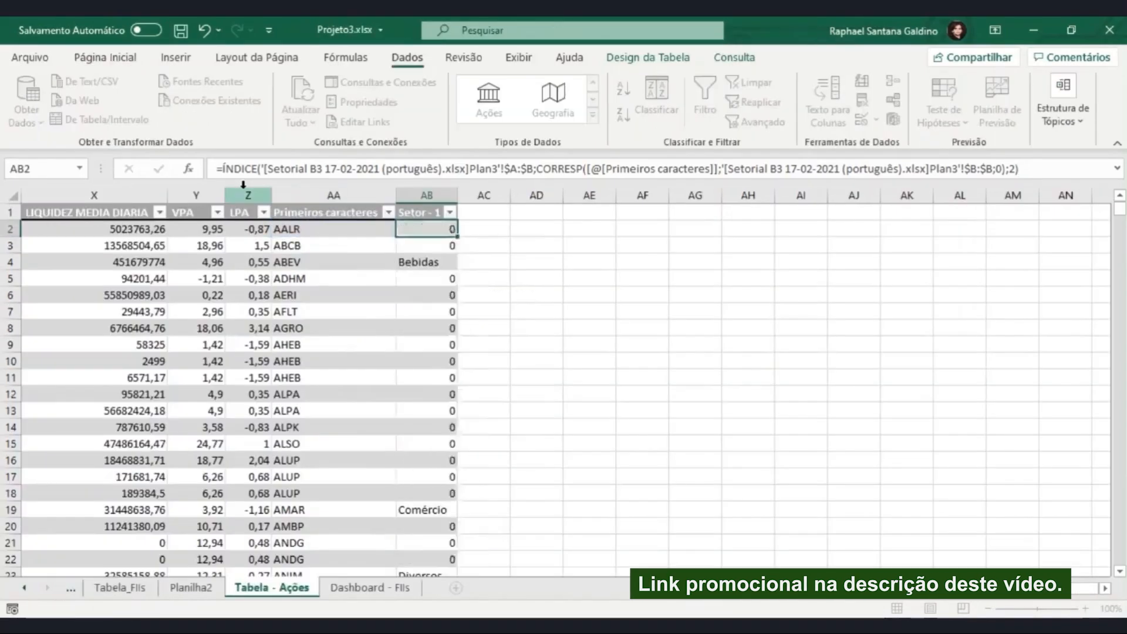
Step: Set the column number of the ÍNDICE formula in AB2 to 1
double_click(423, 228)
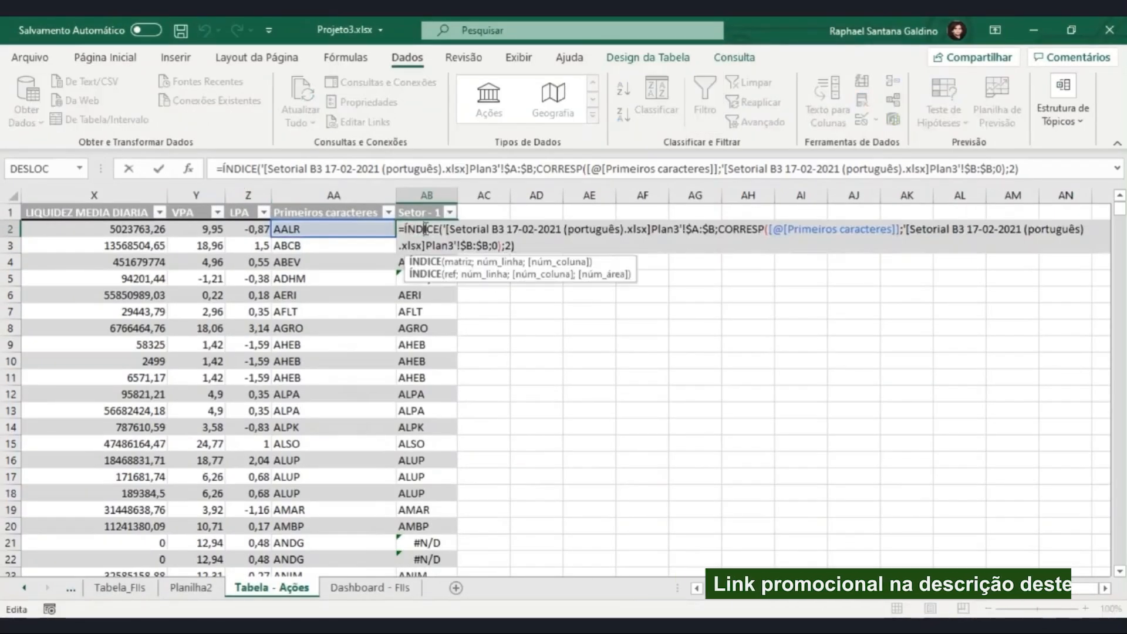
click(1016, 168)
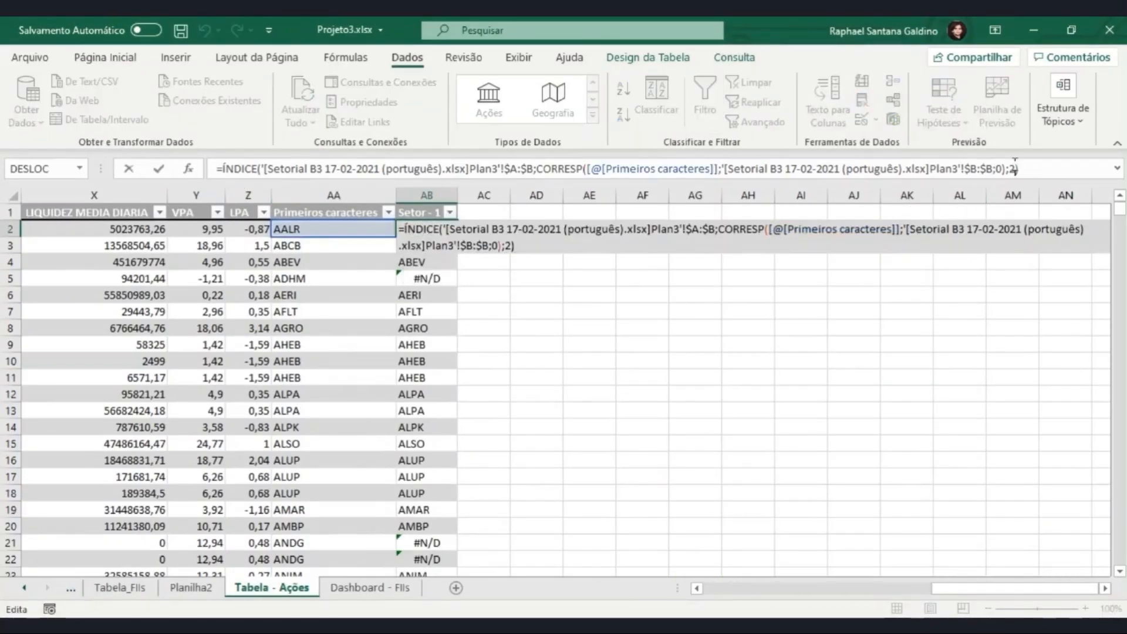
key(BackSpace)
text(1)
key(Return)
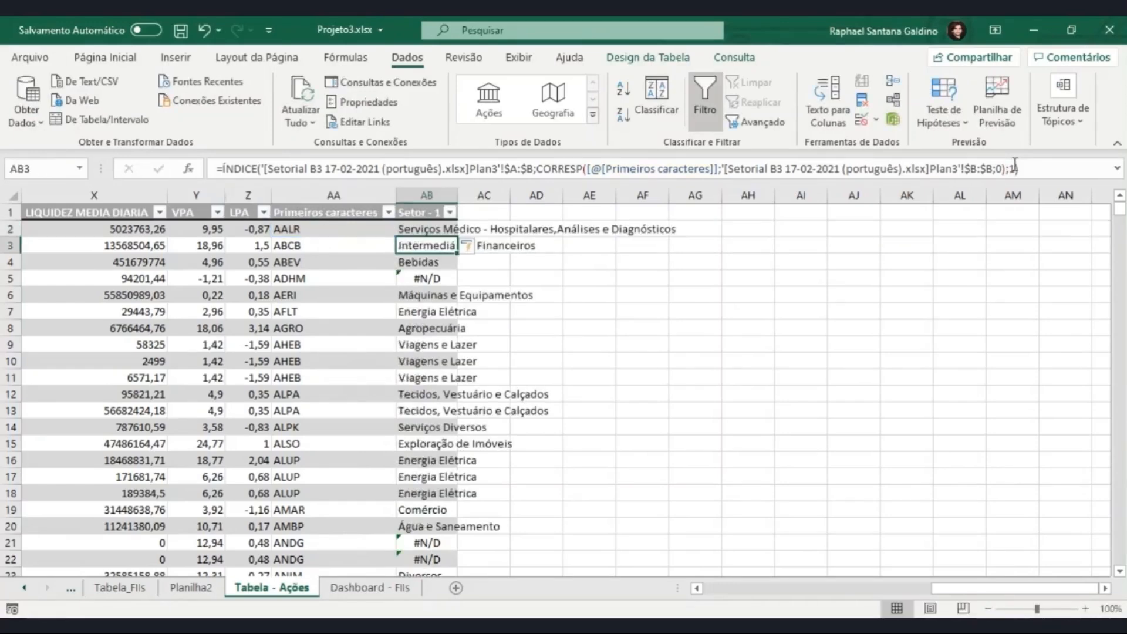
Step: Wrap the ÍNDICE formula in AB5 in SEERRO with "Não Encontrado" as the value if there is an error
click(429, 277)
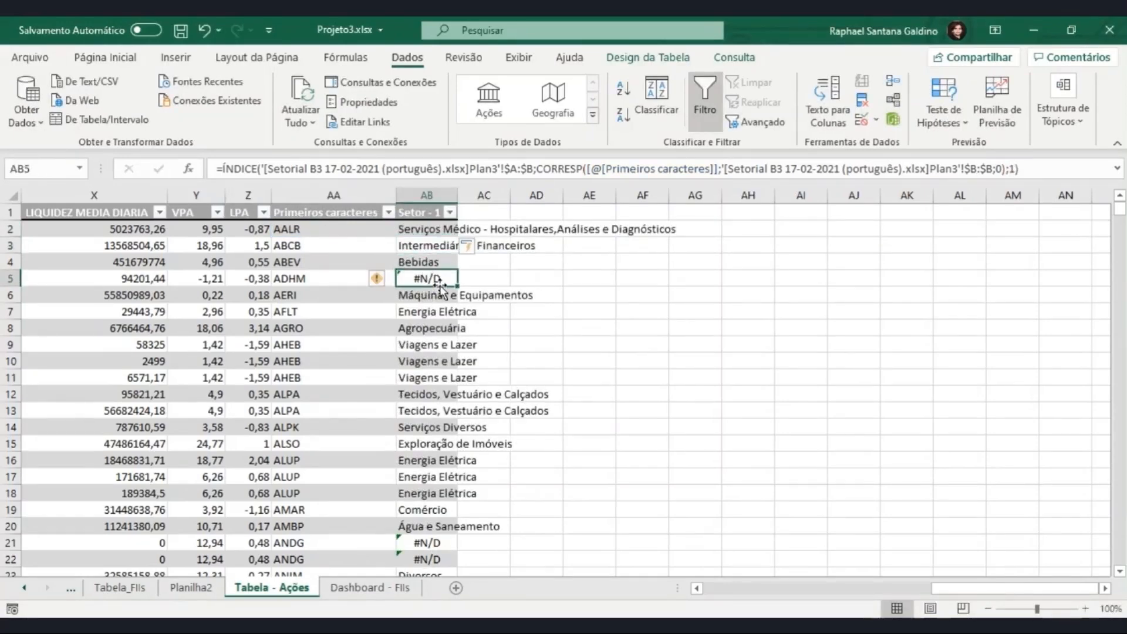
click(223, 168)
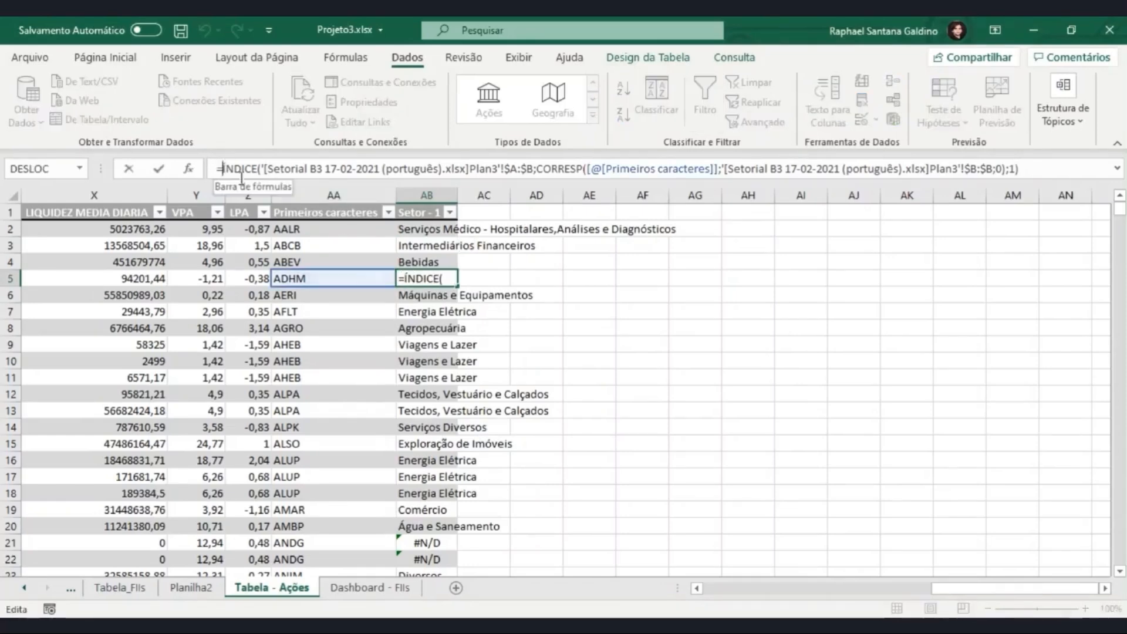
text(Seer)
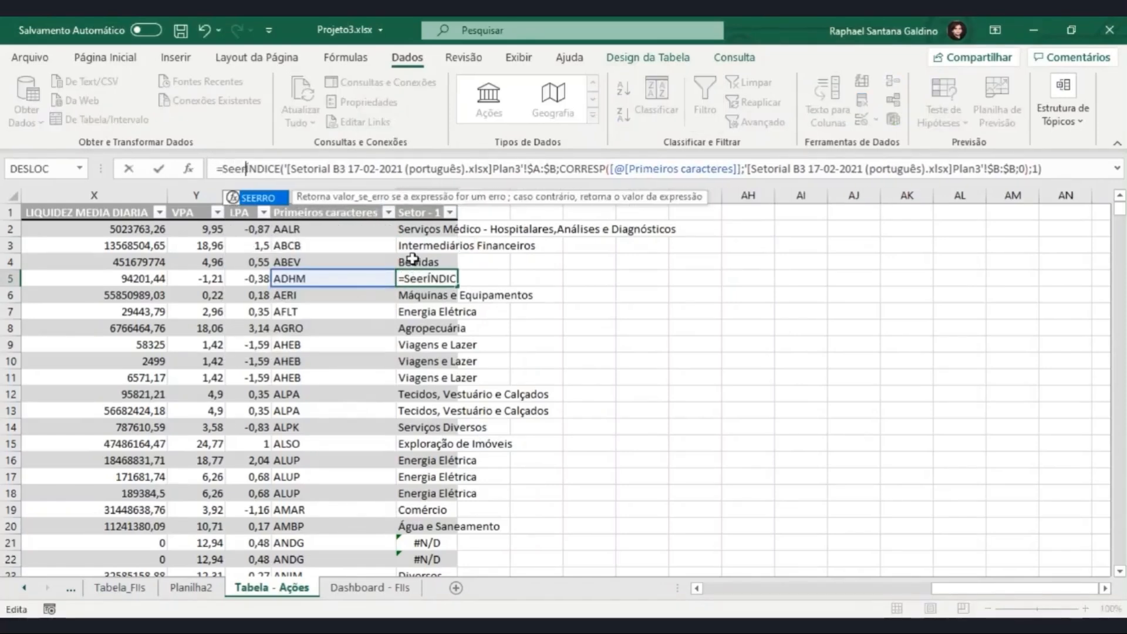
key(Tab)
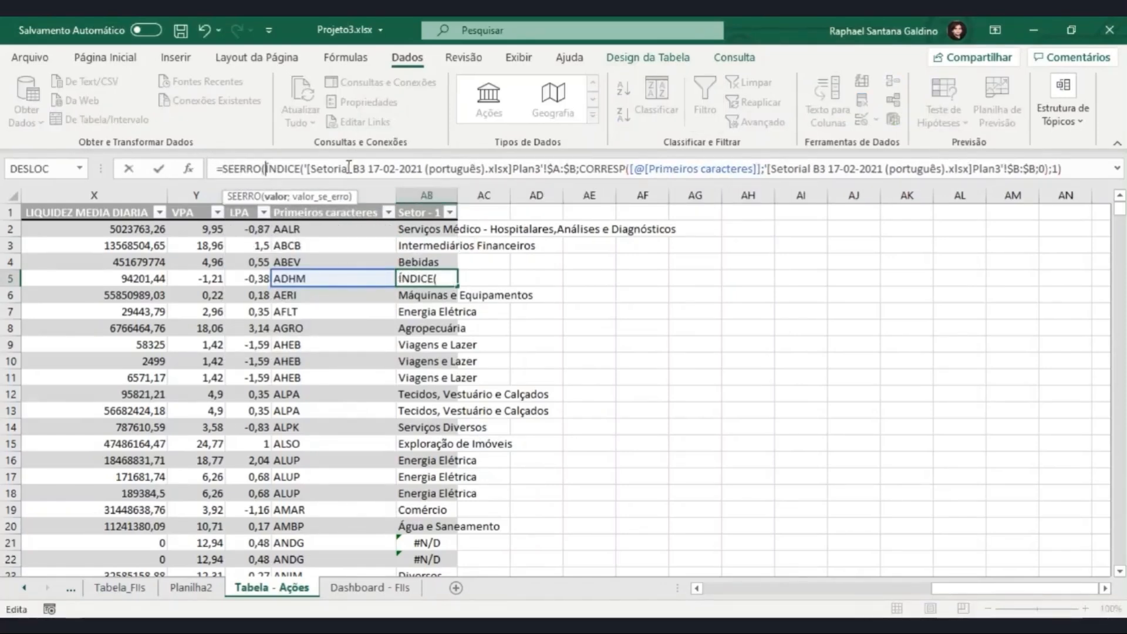
click(1063, 169)
text(;"Não)
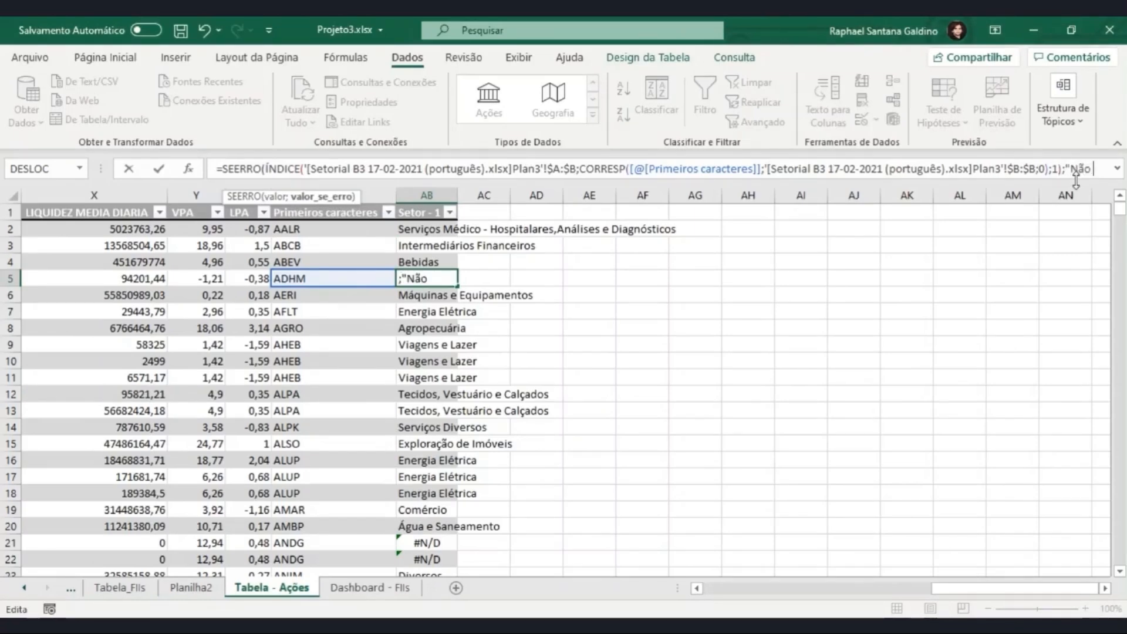
text( Encontrado")
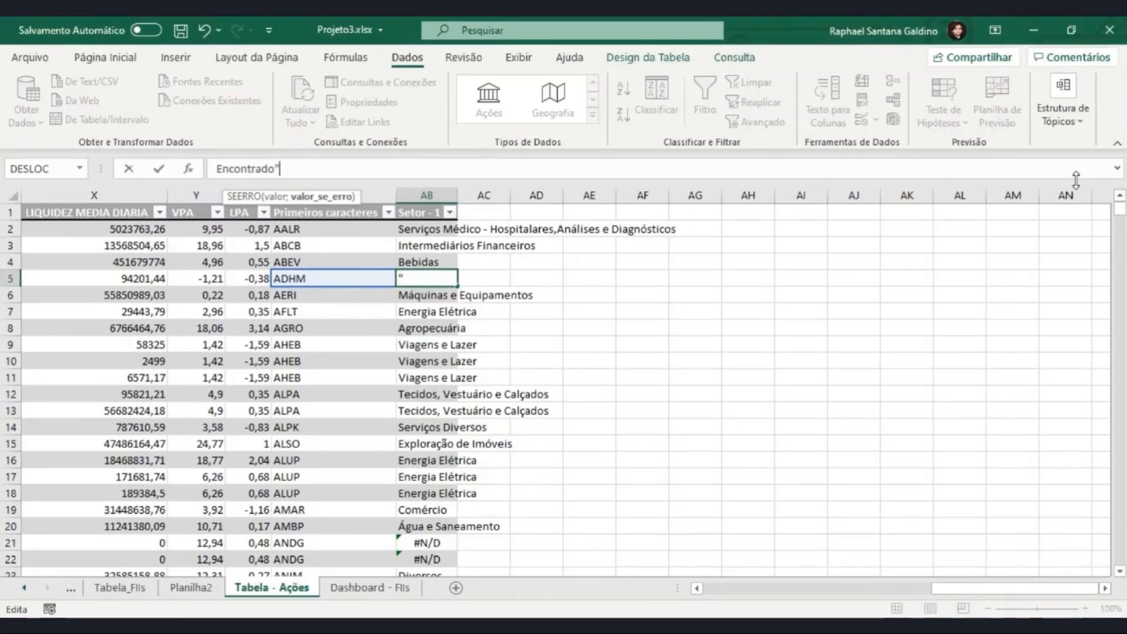
text())
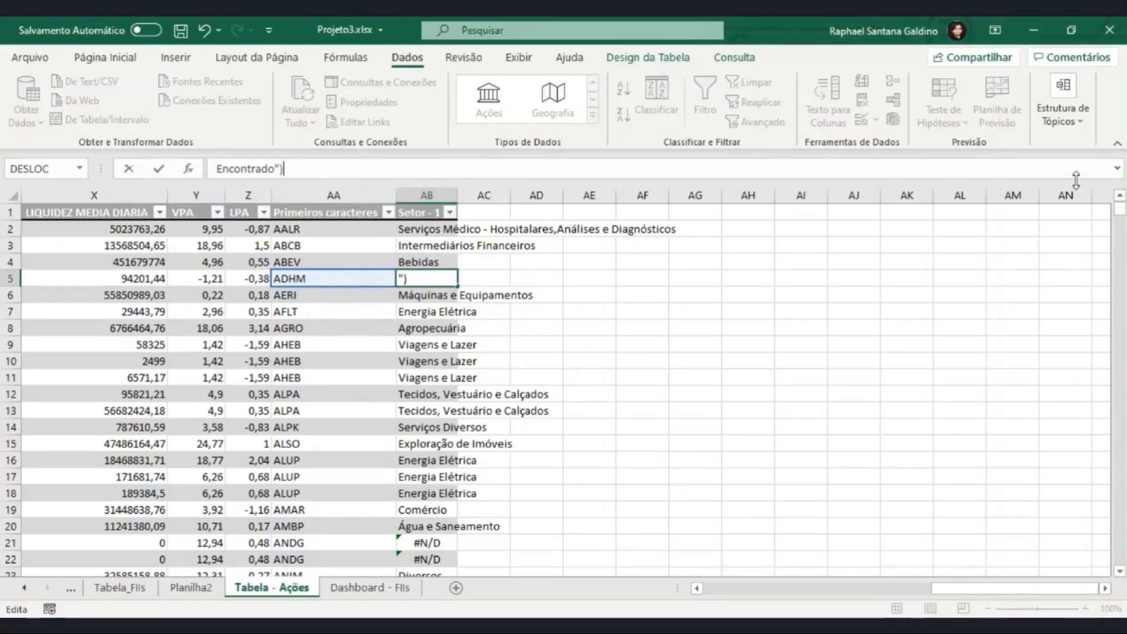
key(Return)
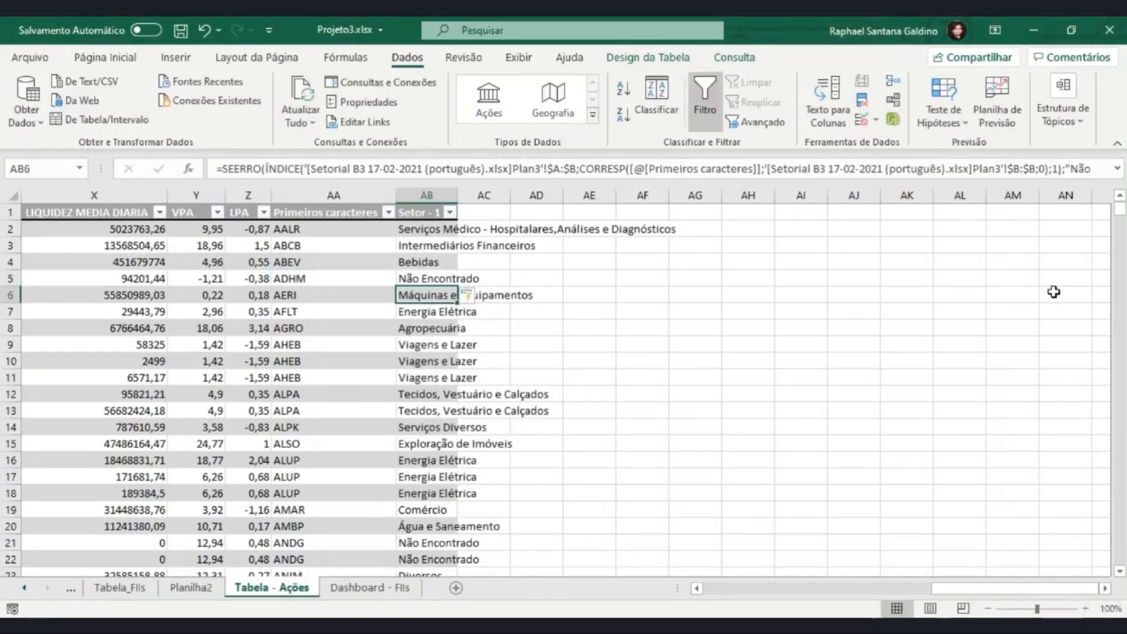
Step: Try to convert the Setor - 1 header cell to the Ações data type
key(ctrl+Up)
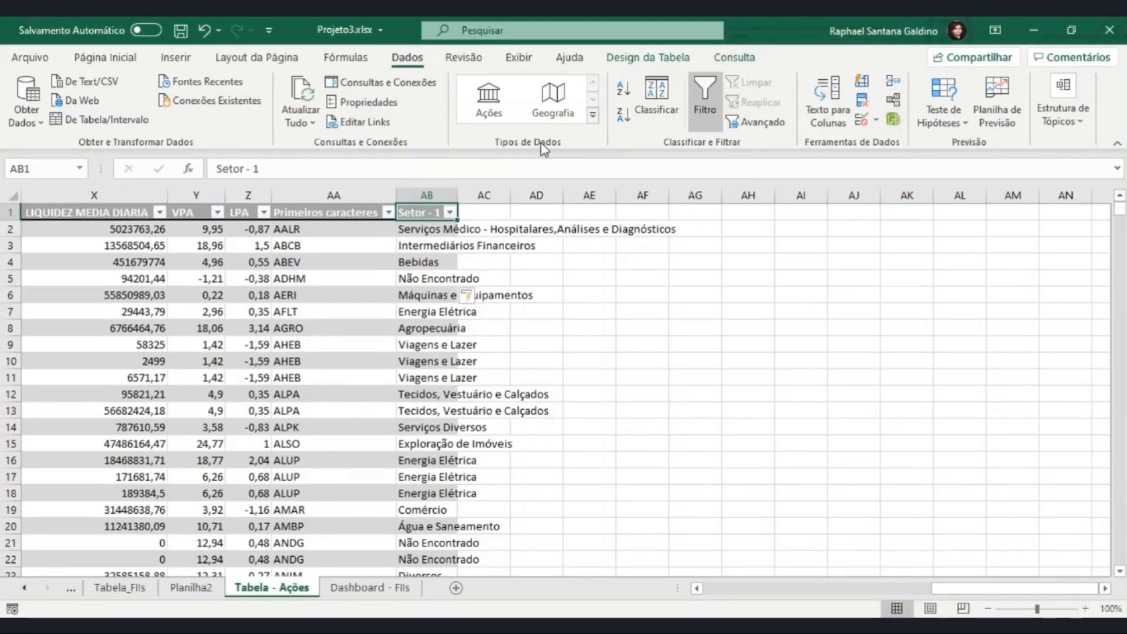
click(484, 85)
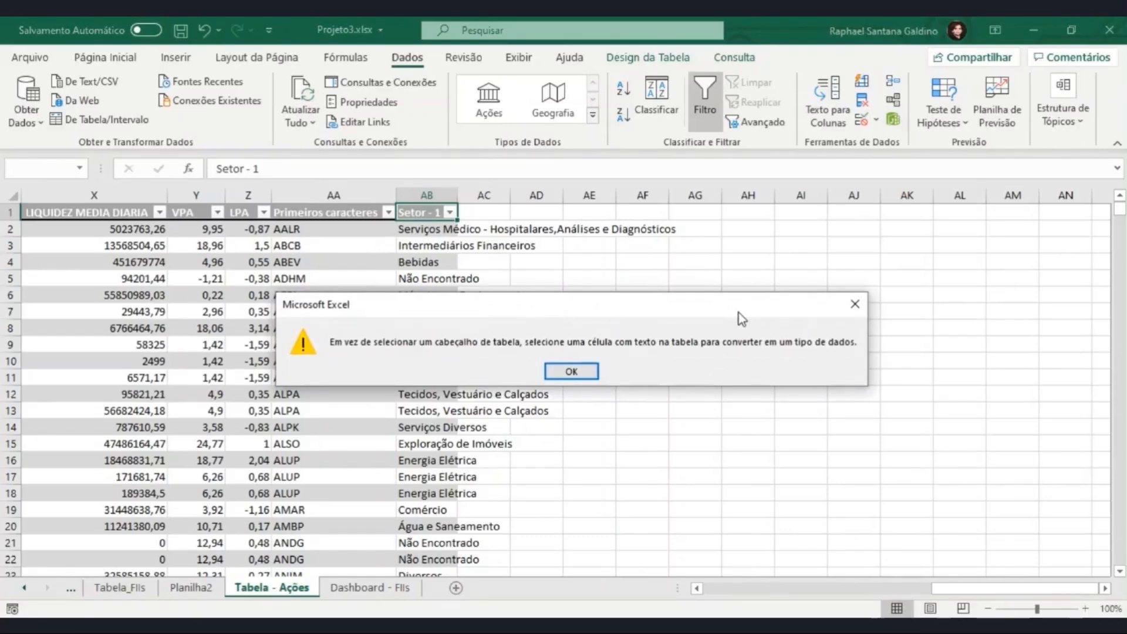
key(Return)
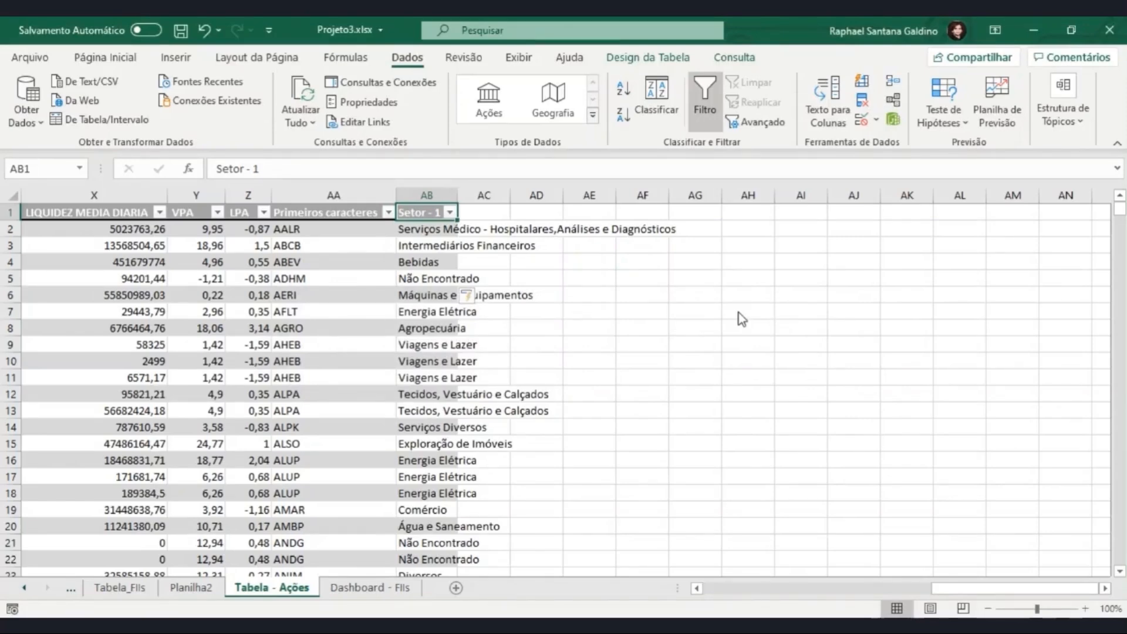
Step: Convert the TICKER column of the stock table to the Ações data type
key(ctrl+Home)
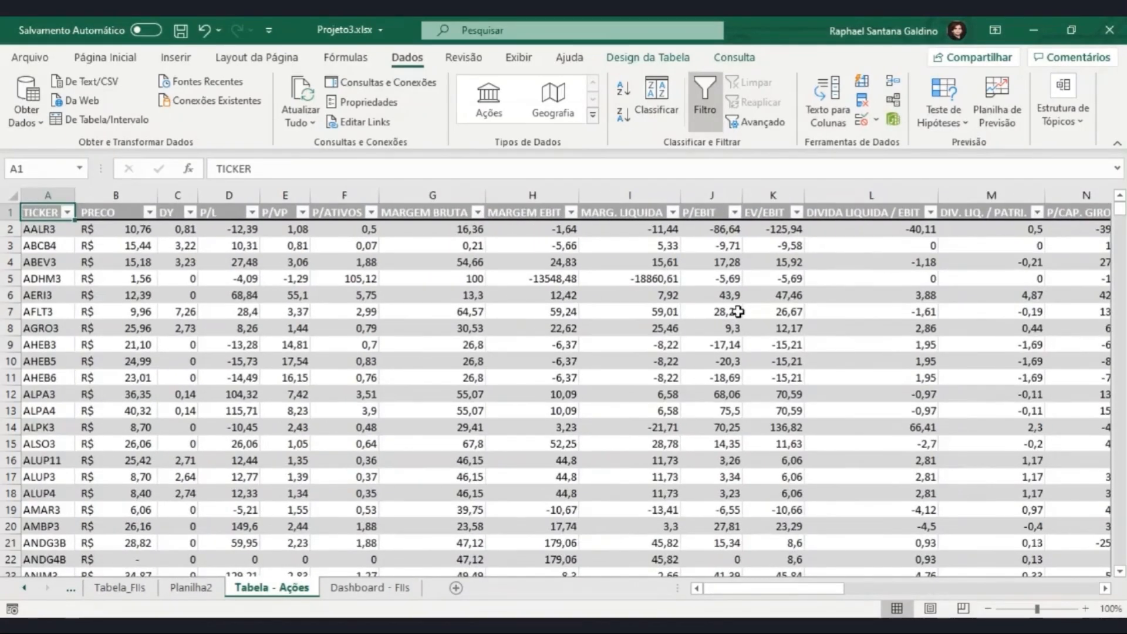
click(54, 196)
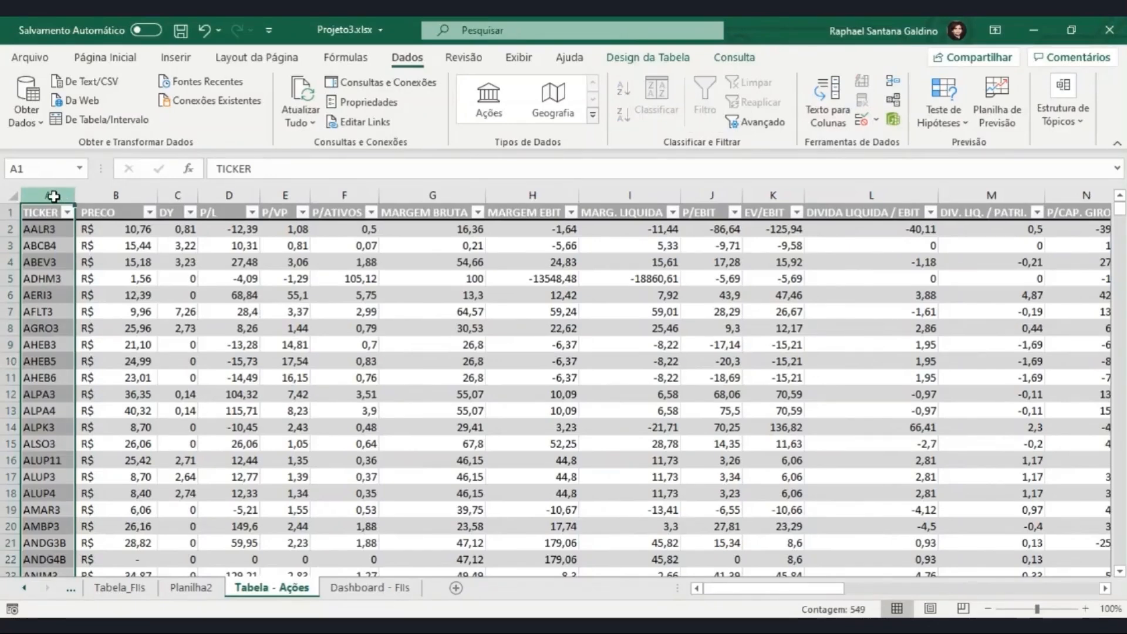
click(488, 106)
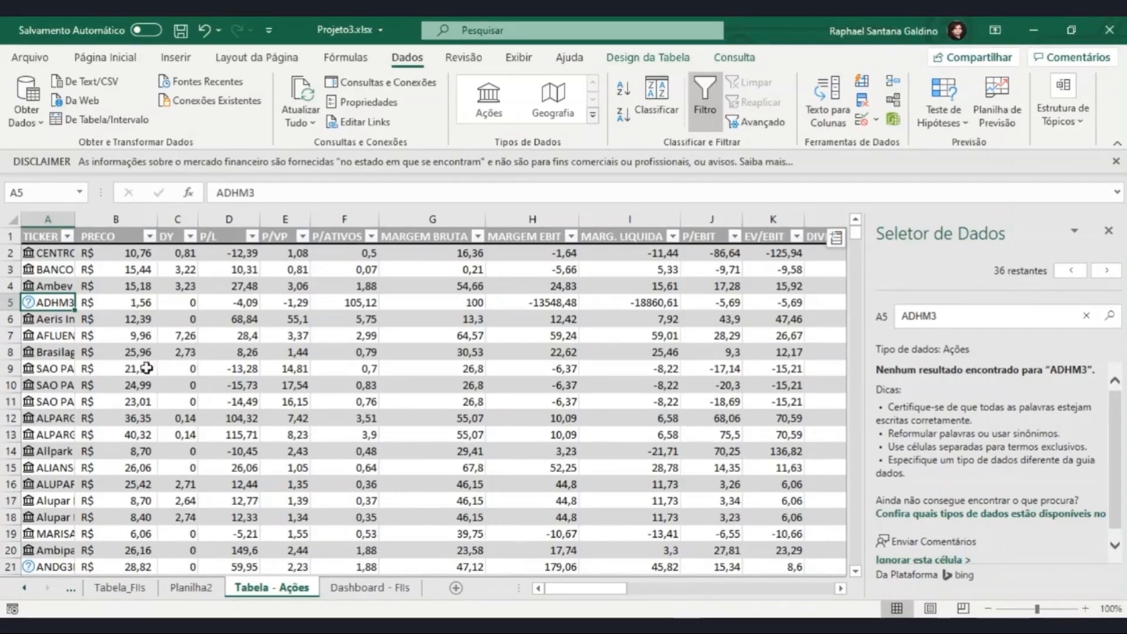
Step: Widen the TICKER column to fit the full company names and open the data card of Ambev S.A. in A4
drag(74, 218, 325, 219)
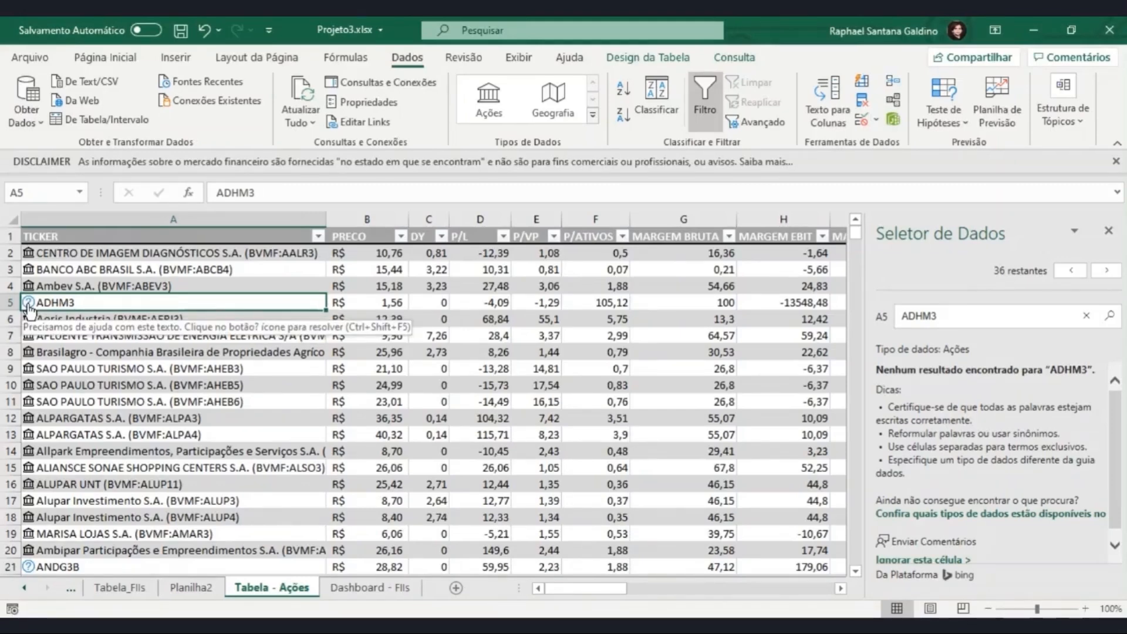
click(29, 287)
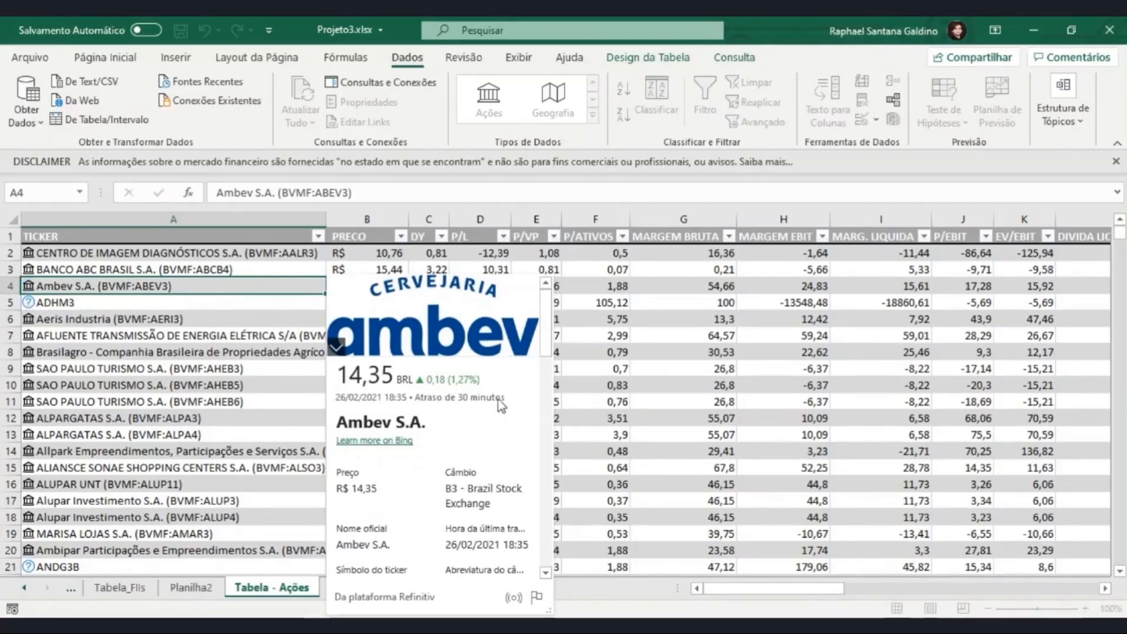
Step: Read through the Ambev S.A. data card down to its Setor field and the sector value below it
scroll(542, 353, down, 3)
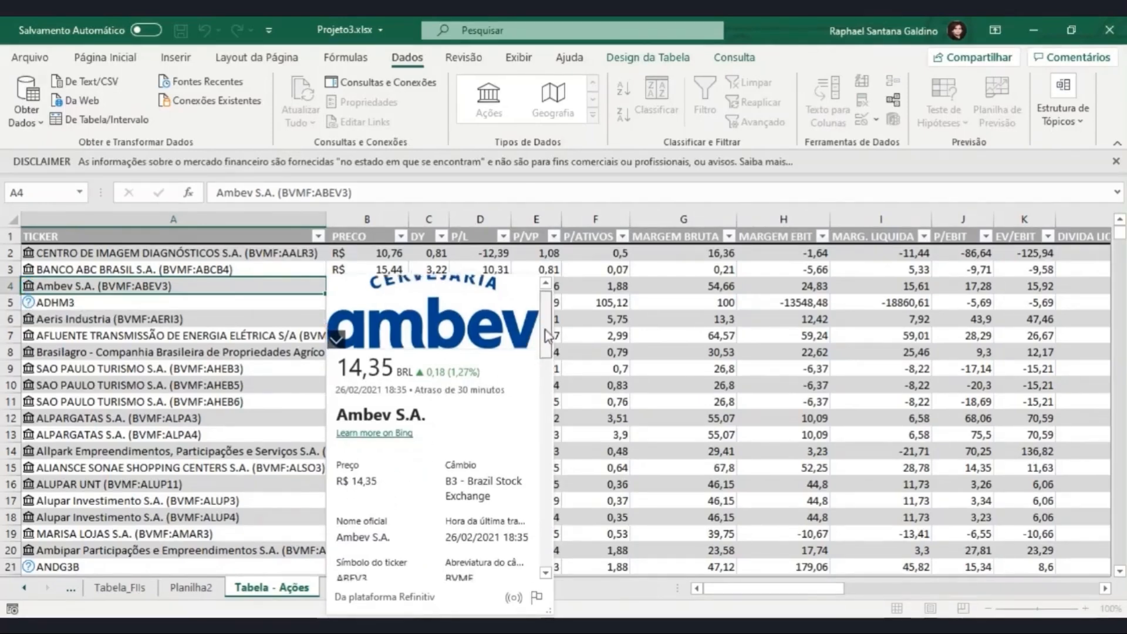
scroll(546, 352, down, 2)
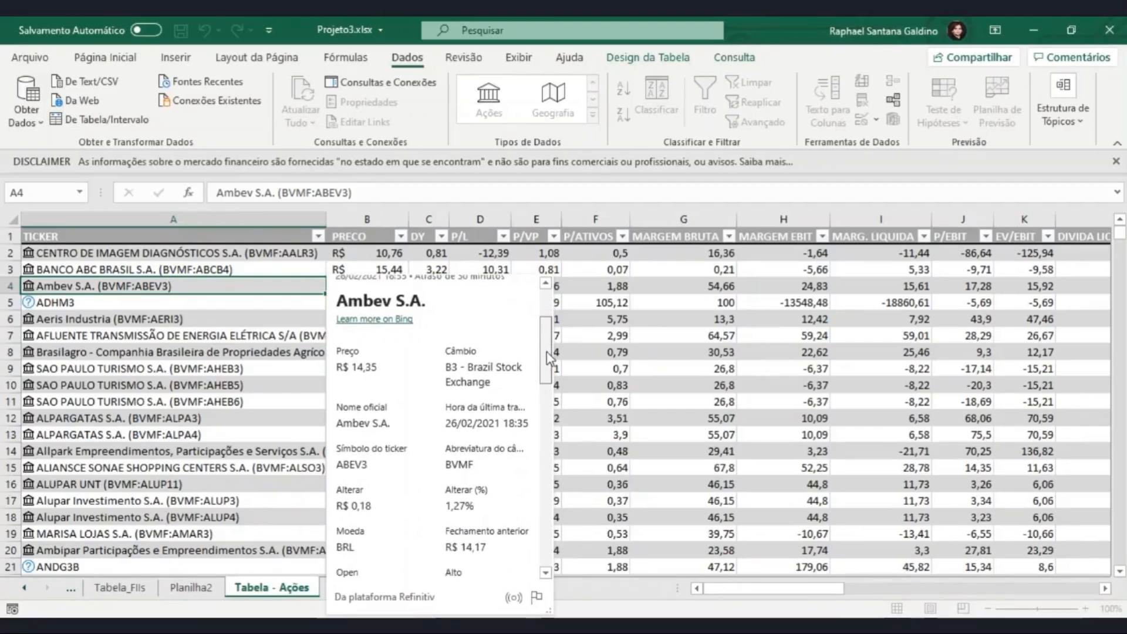
drag(546, 364, 549, 394)
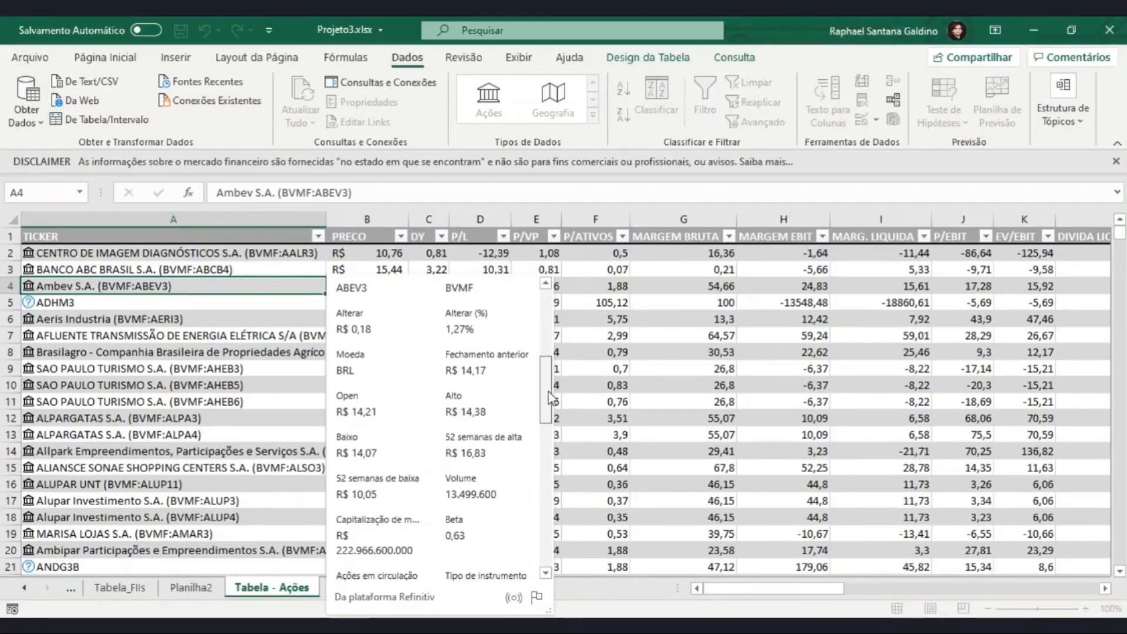
scroll(525, 558, down, 10)
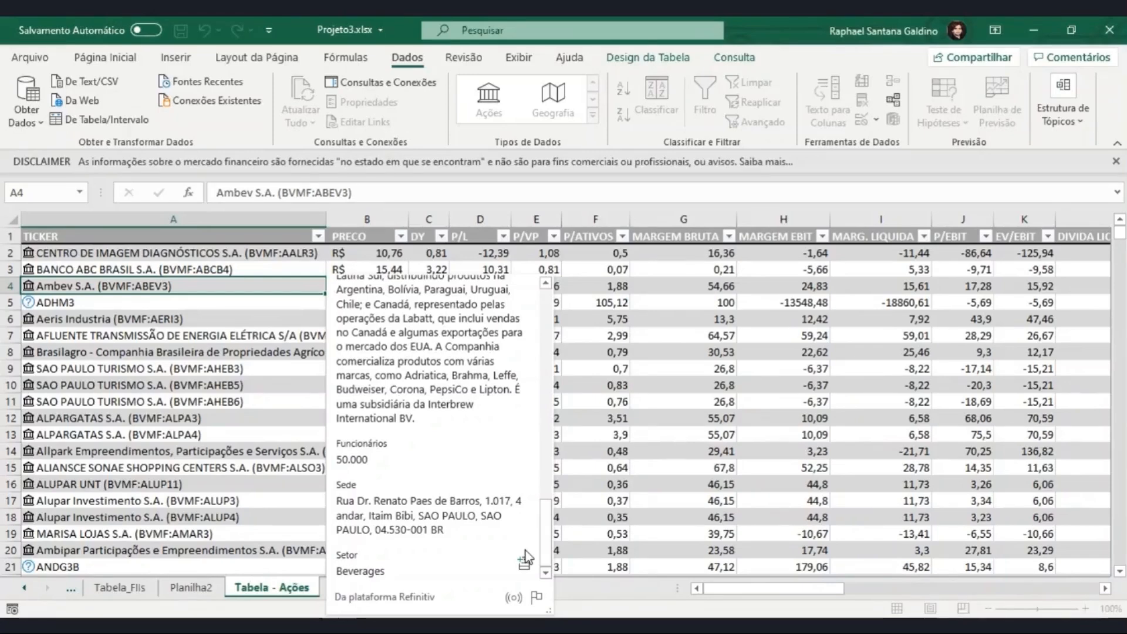
double_click(347, 552)
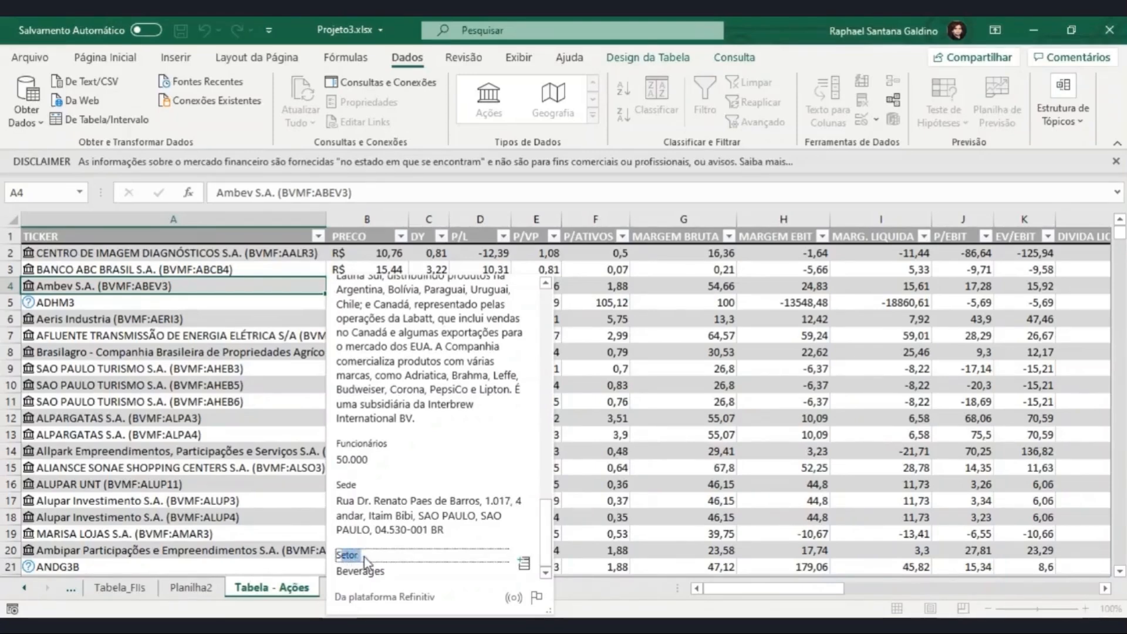
double_click(359, 571)
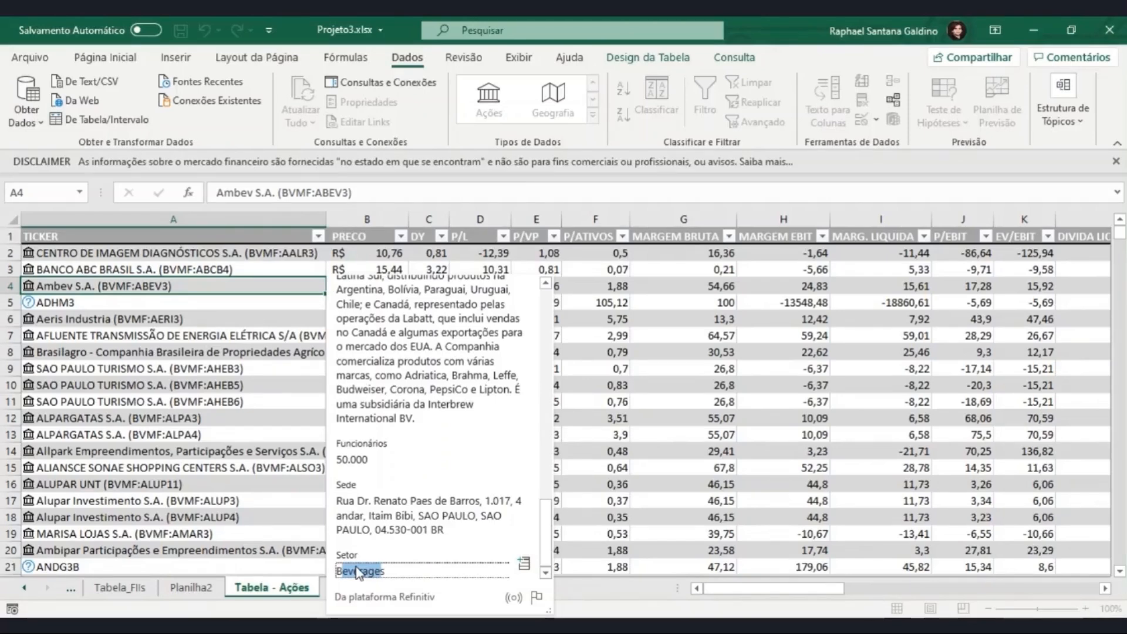
Step: Add the Setor field of the TICKER column's Ações data type to the stock table as a new column
click(271, 216)
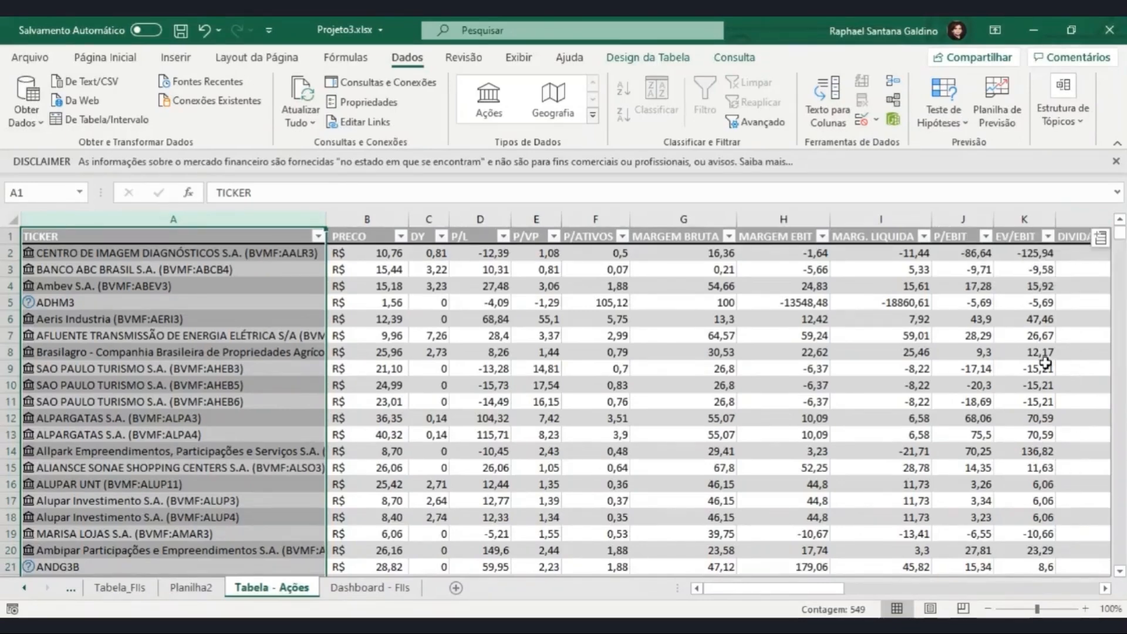
click(1101, 238)
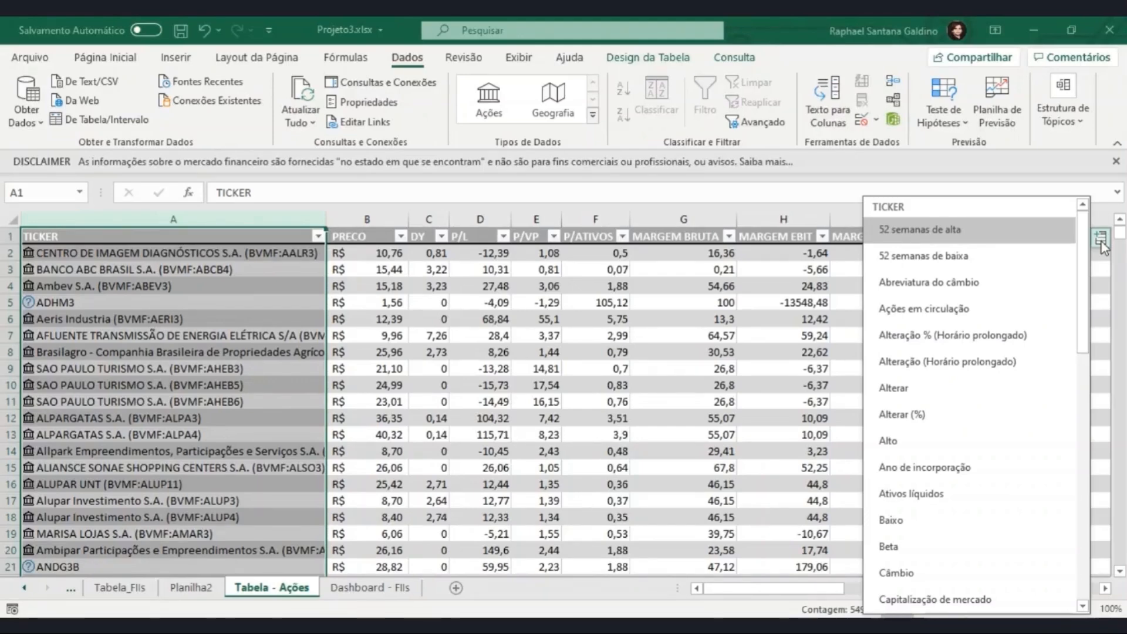
scroll(962, 372, down, 3)
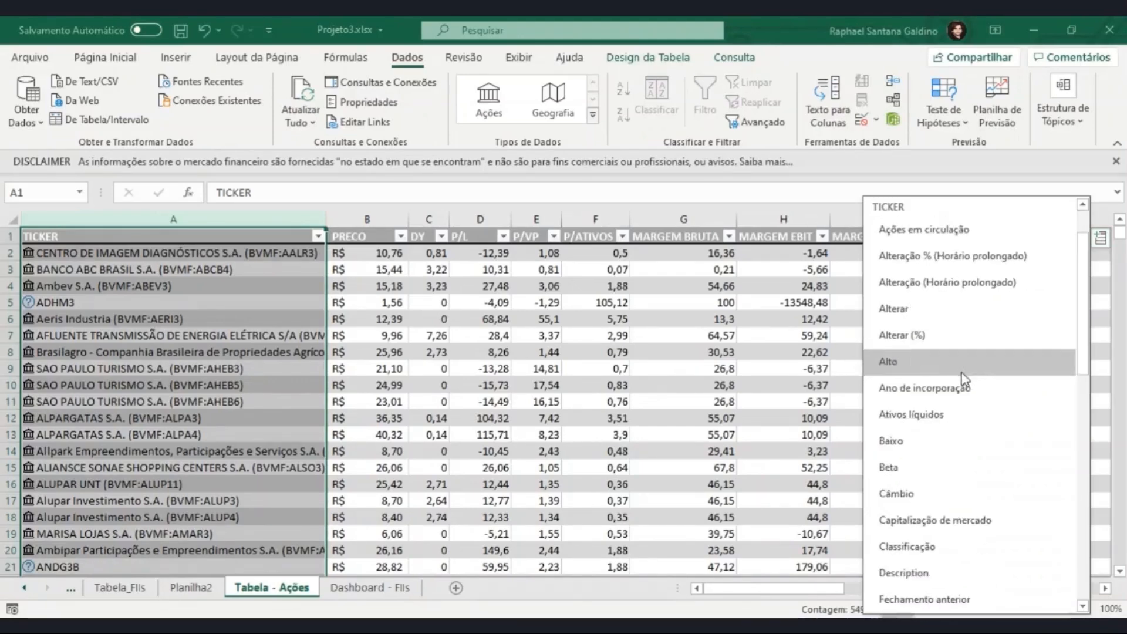
scroll(943, 382, down, 1)
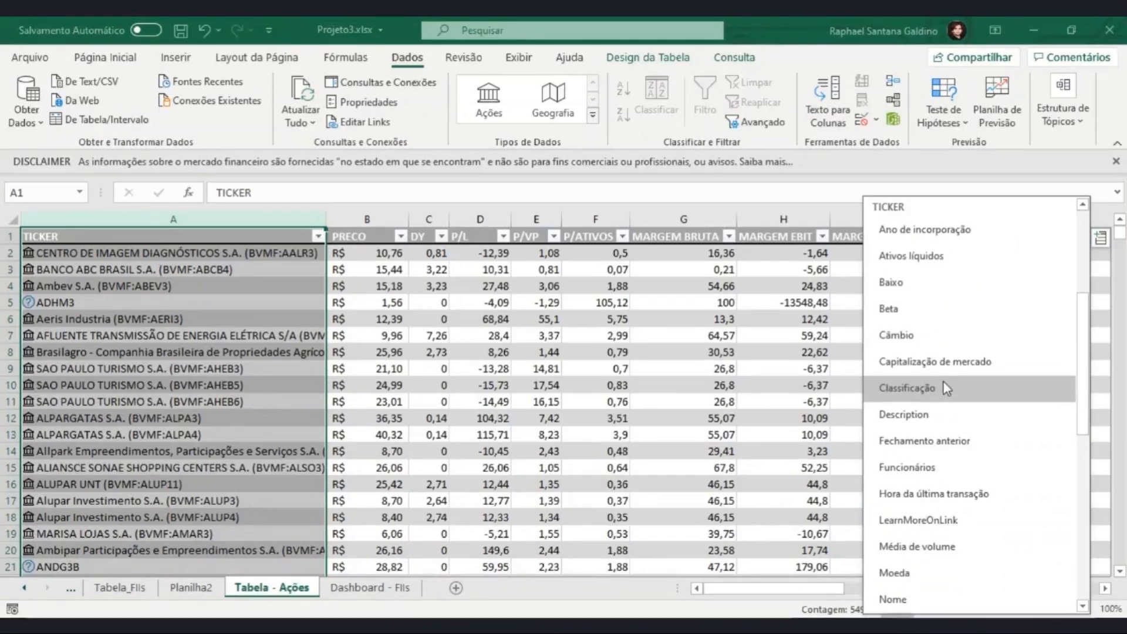
scroll(943, 381, down, 3)
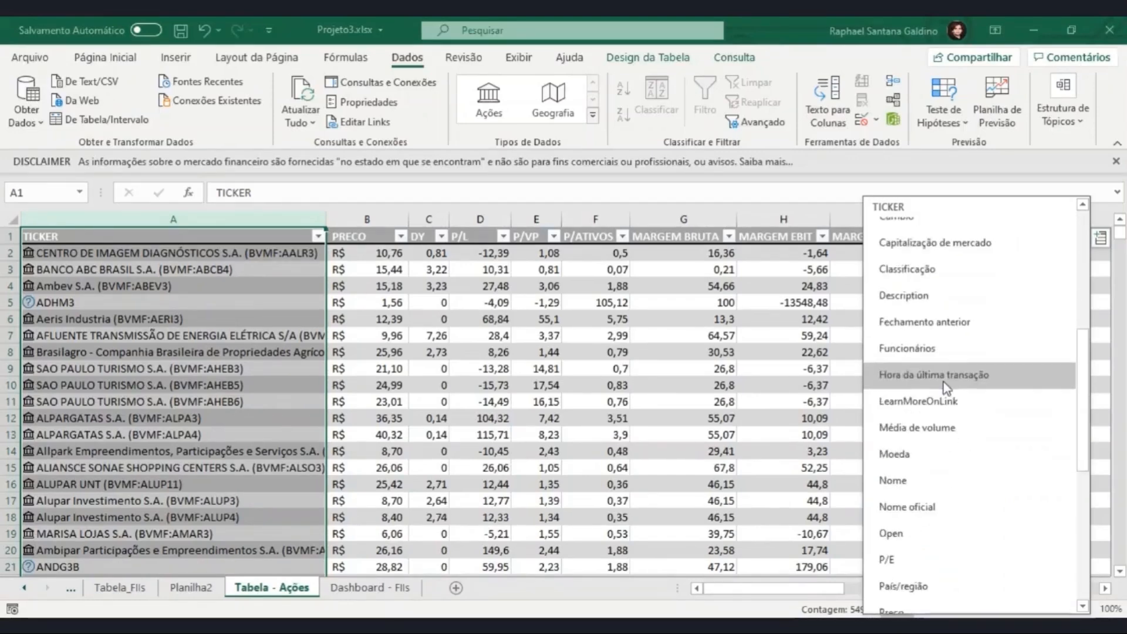
scroll(943, 382, down, 3)
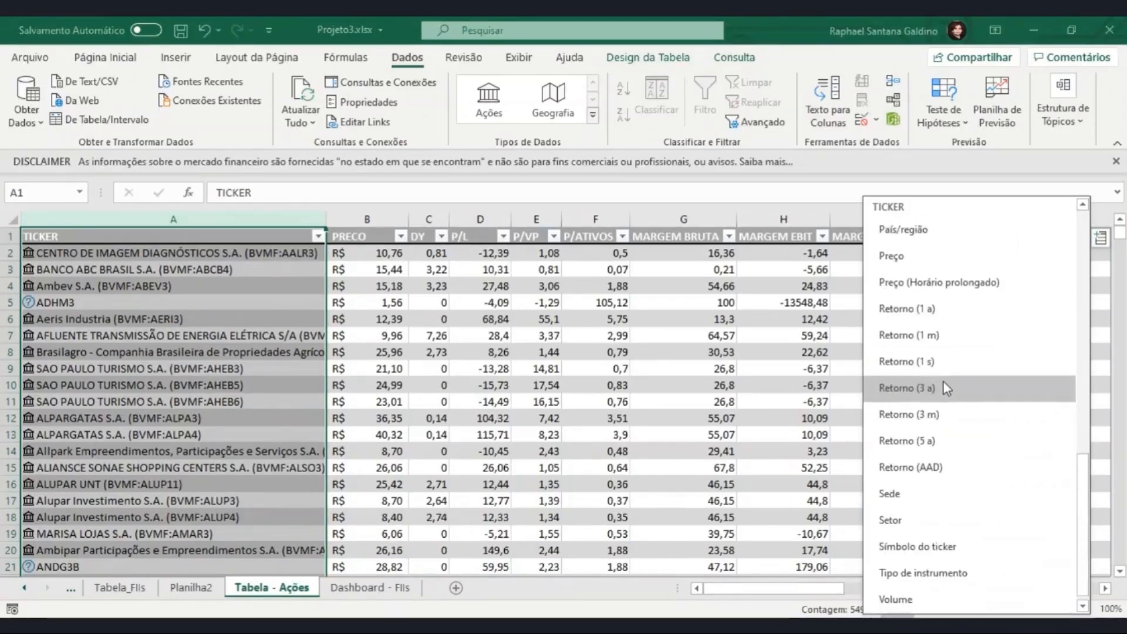
click(954, 521)
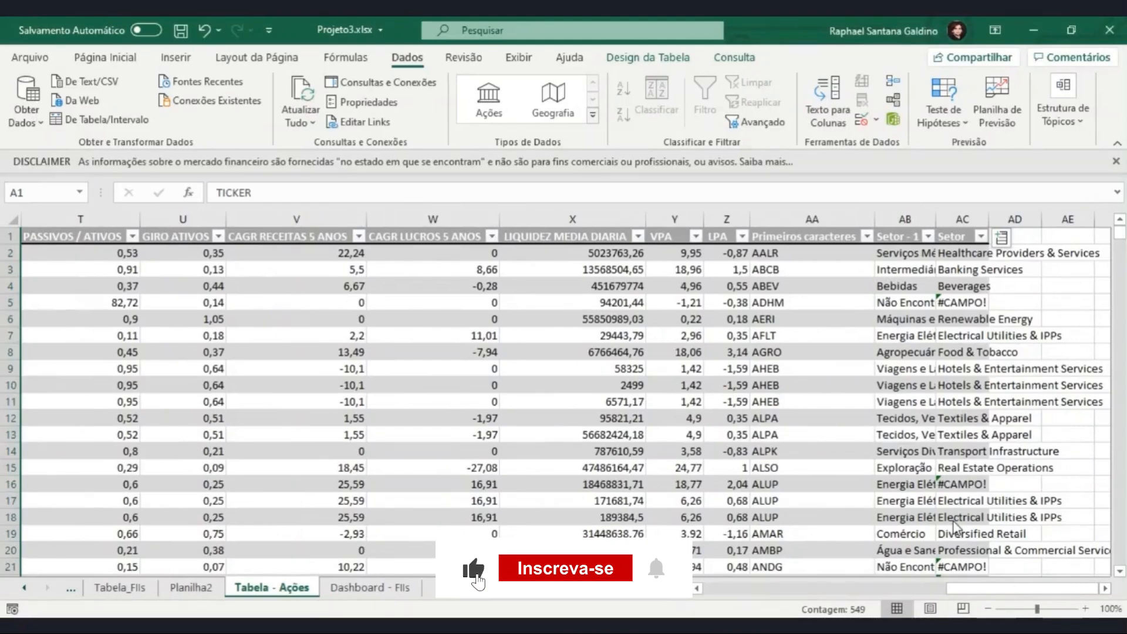
Step: Fit the widths of the Setor - 1 and Setor columns to their full sector names
click(974, 269)
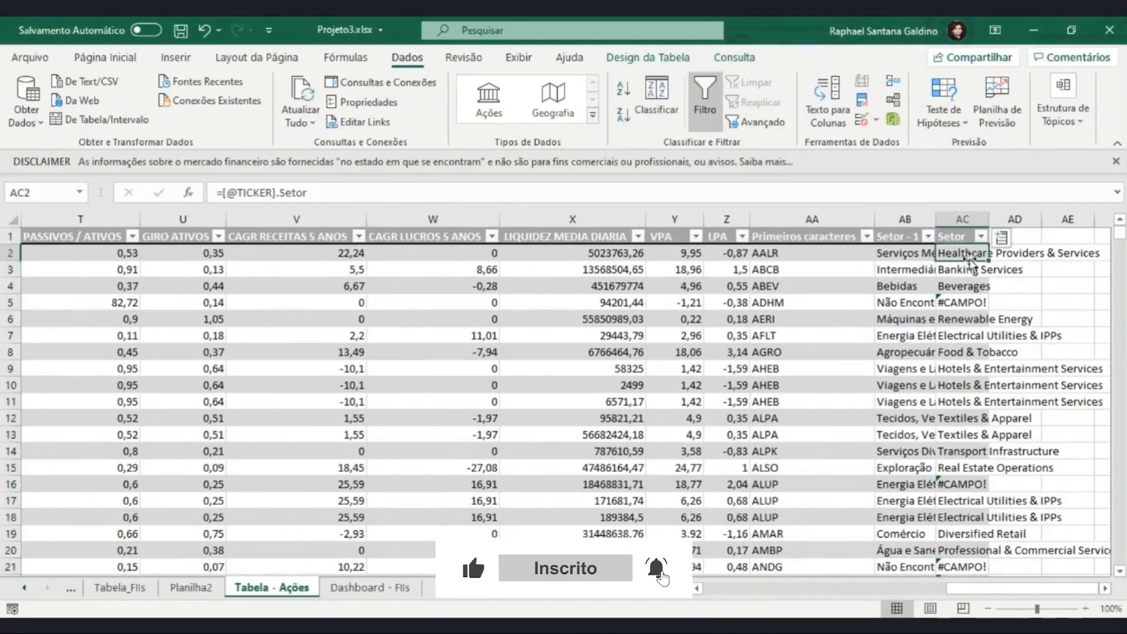
double_click(936, 220)
click(961, 252)
key(Right)
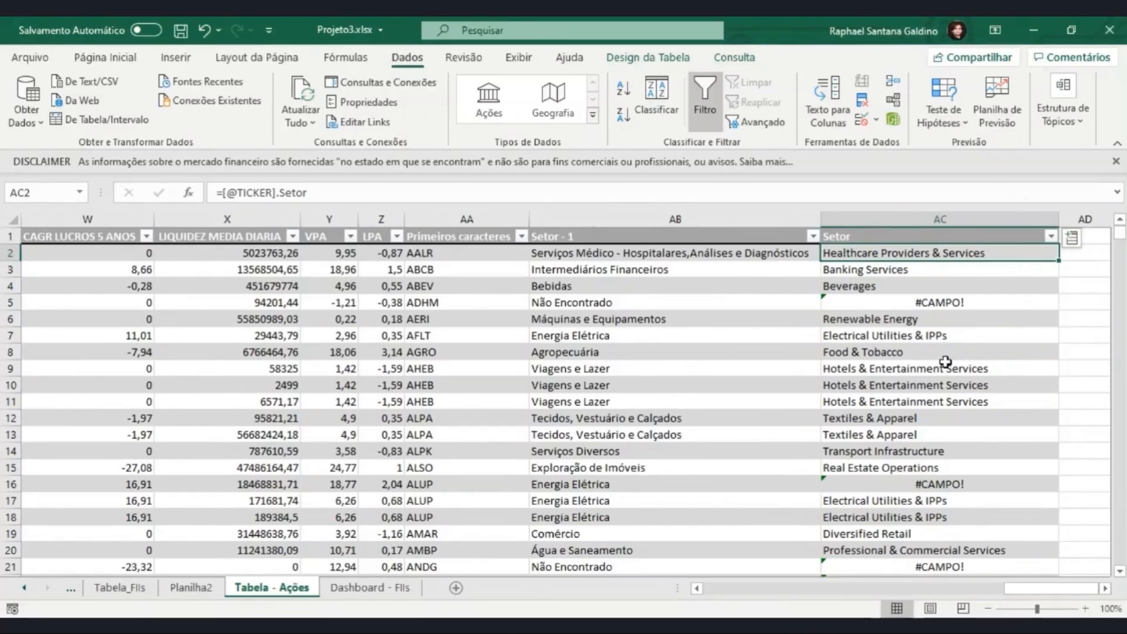
Step: Compare the #CAMPO! cells in rows 5 and 16 of the Setor column with Setor - 1, and check row 5's ticker
click(950, 301)
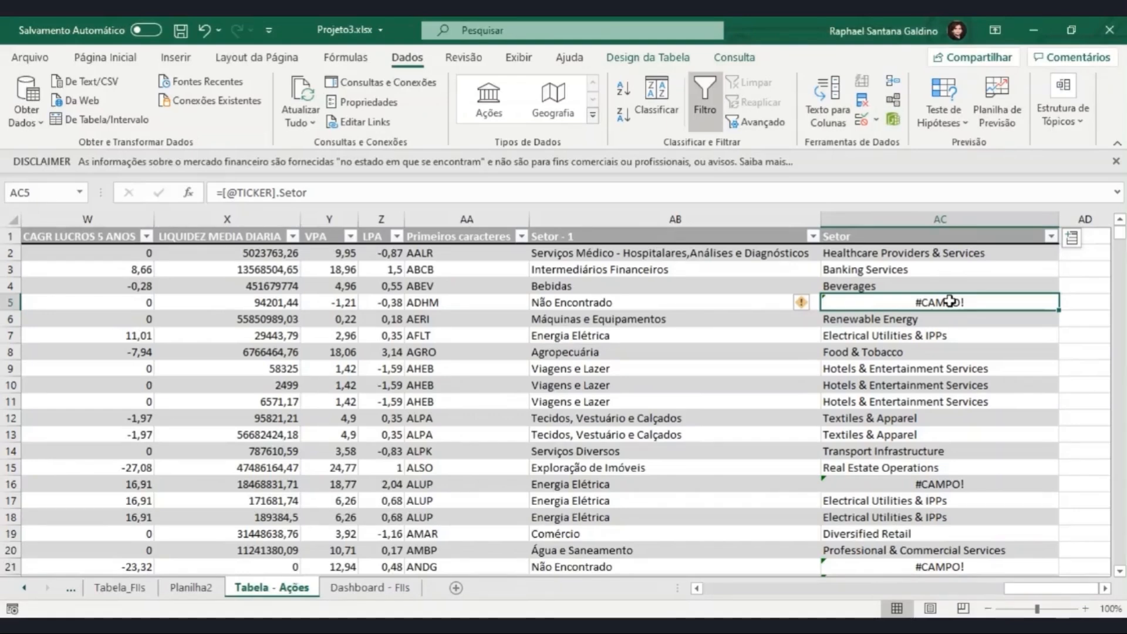
key(Left)
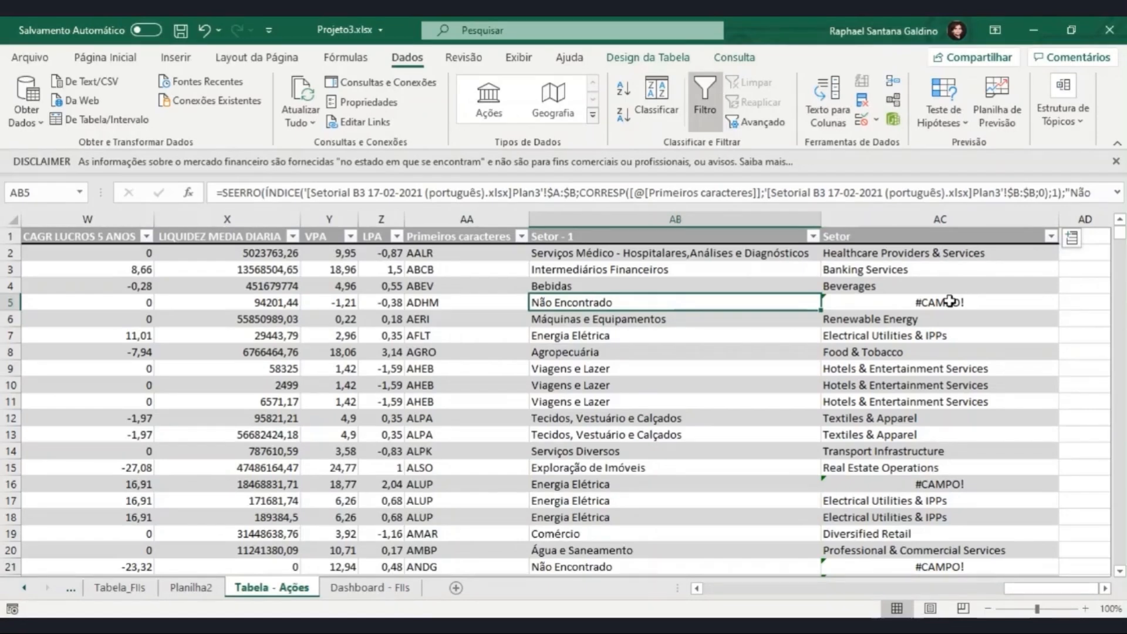
click(797, 485)
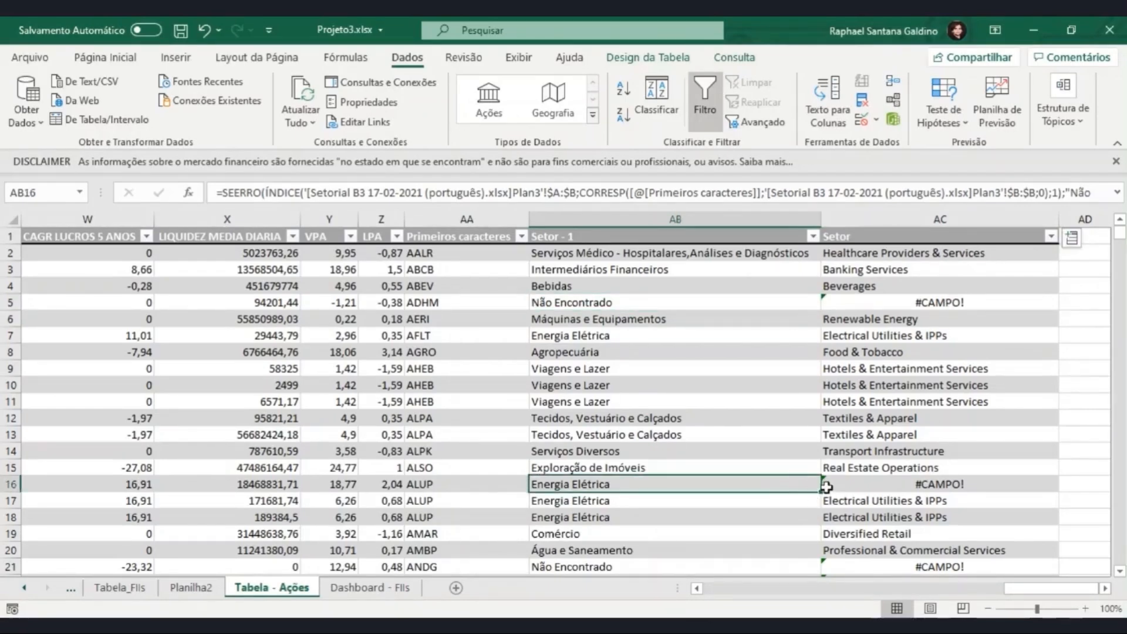
click(858, 484)
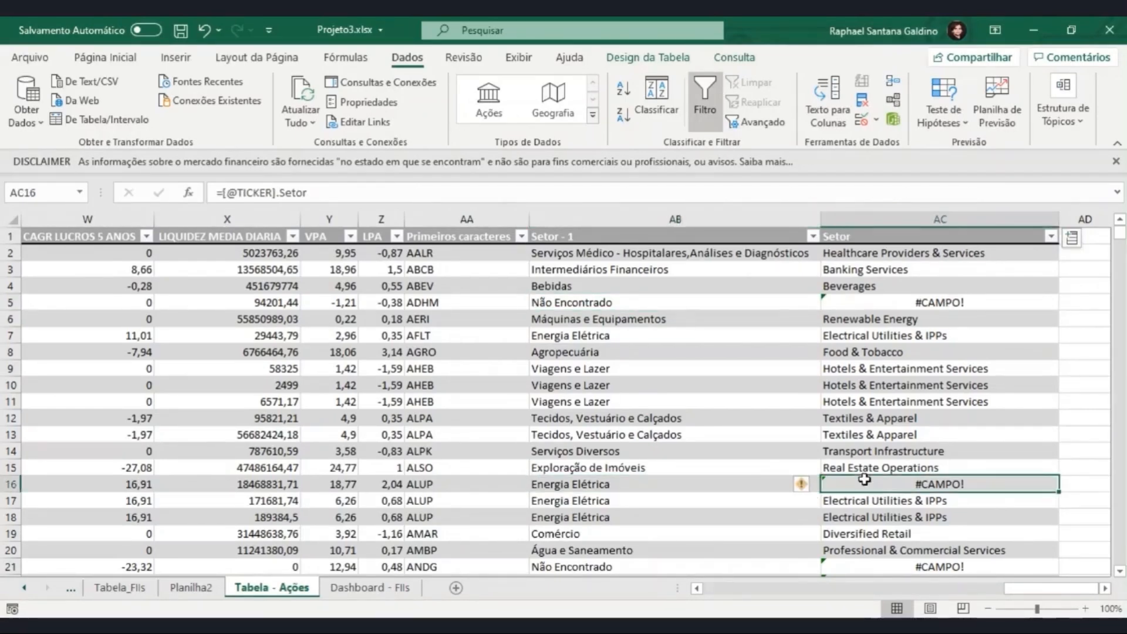
click(886, 300)
key(ctrl+Left)
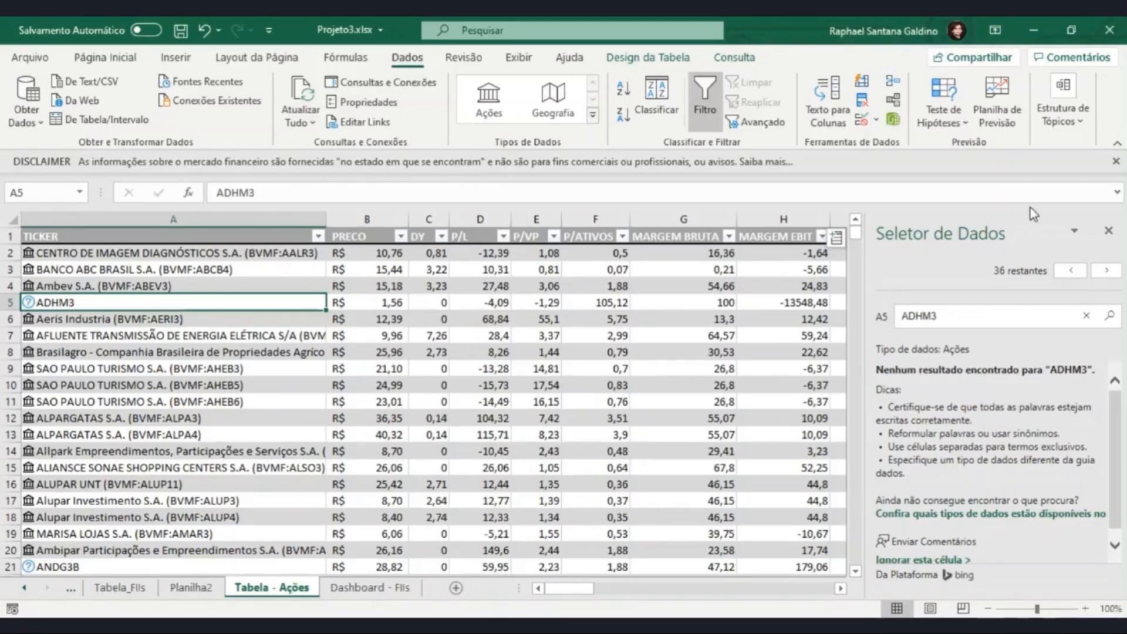
Step: Add the Preço field of the TICKER data type as a new table column and check its values beside the Setor column
click(836, 237)
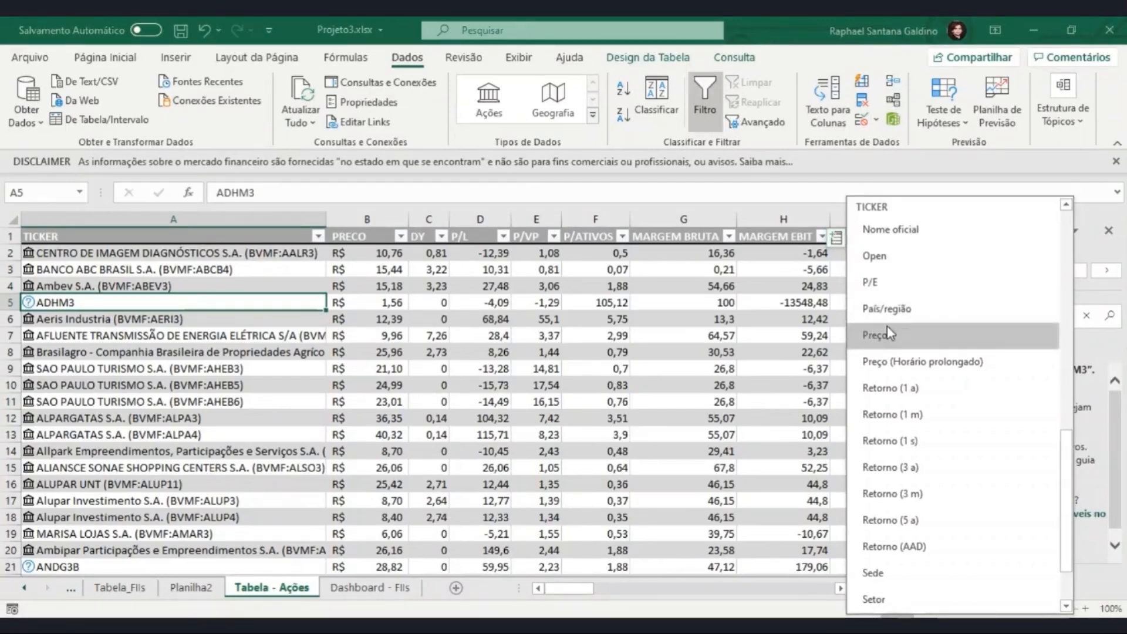
click(874, 335)
click(807, 303)
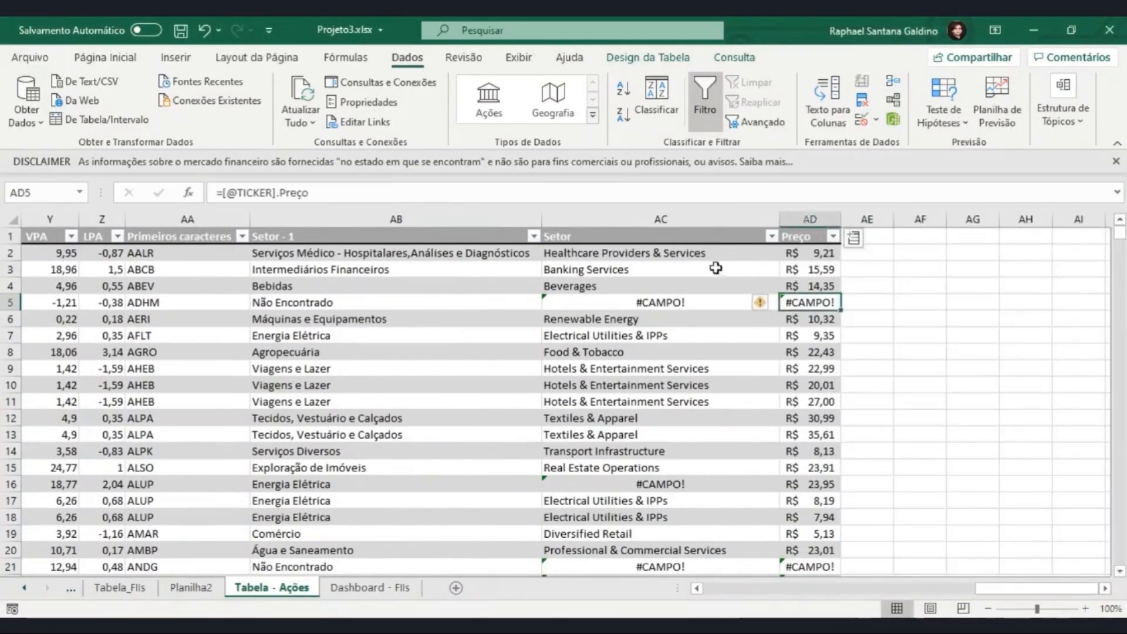
click(702, 259)
click(710, 330)
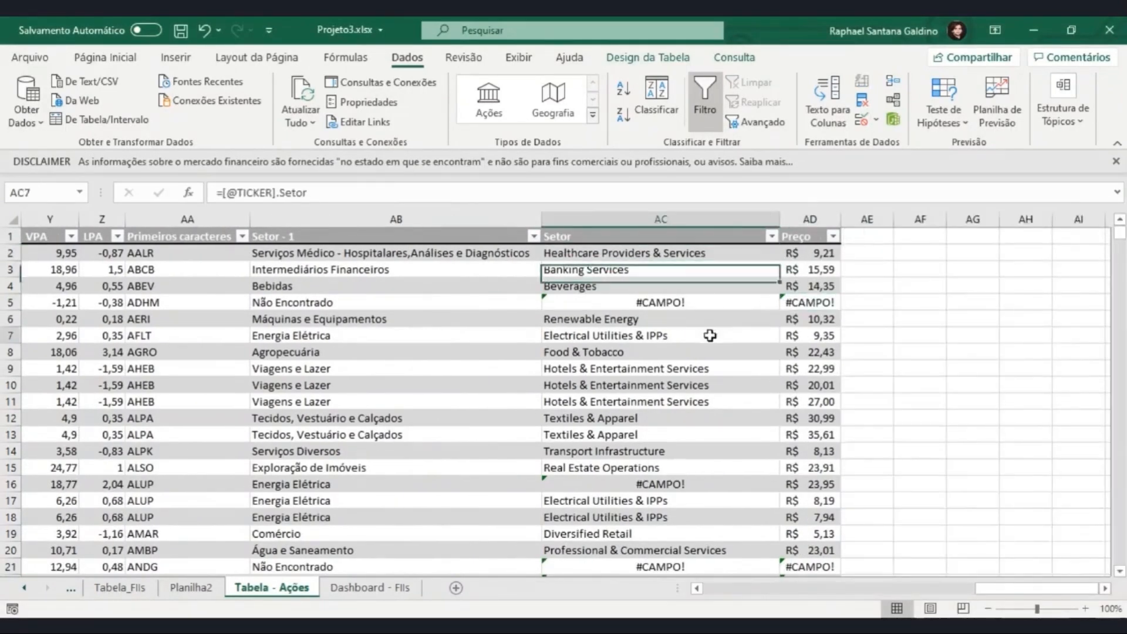
click(820, 261)
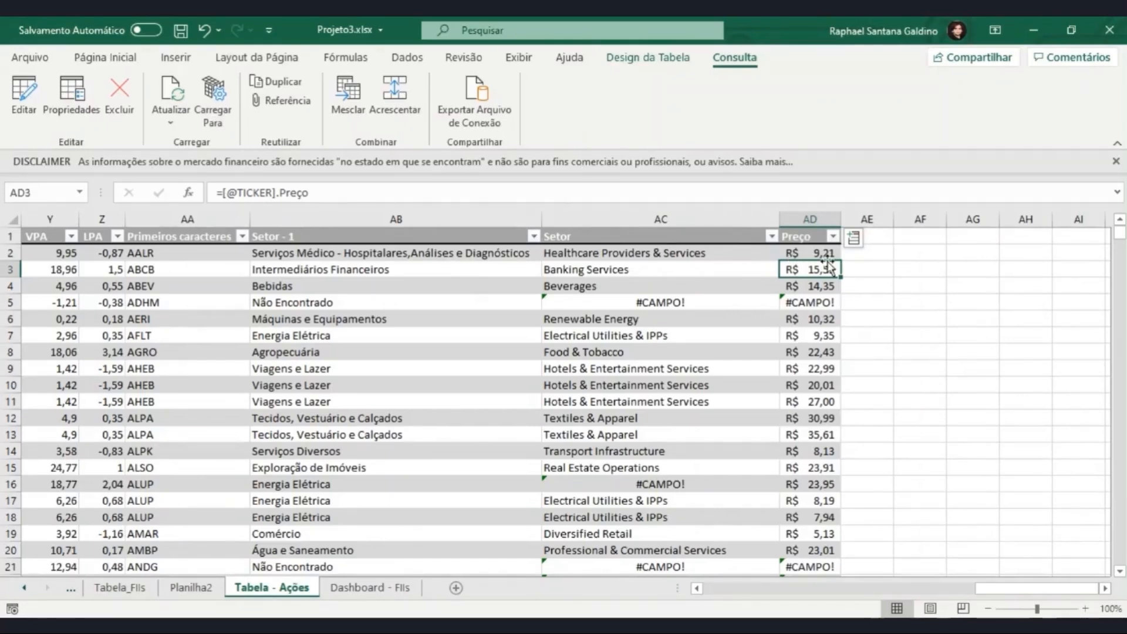
Step: Create a blank workbook and enter Brasil in cell A1
click(418, 58)
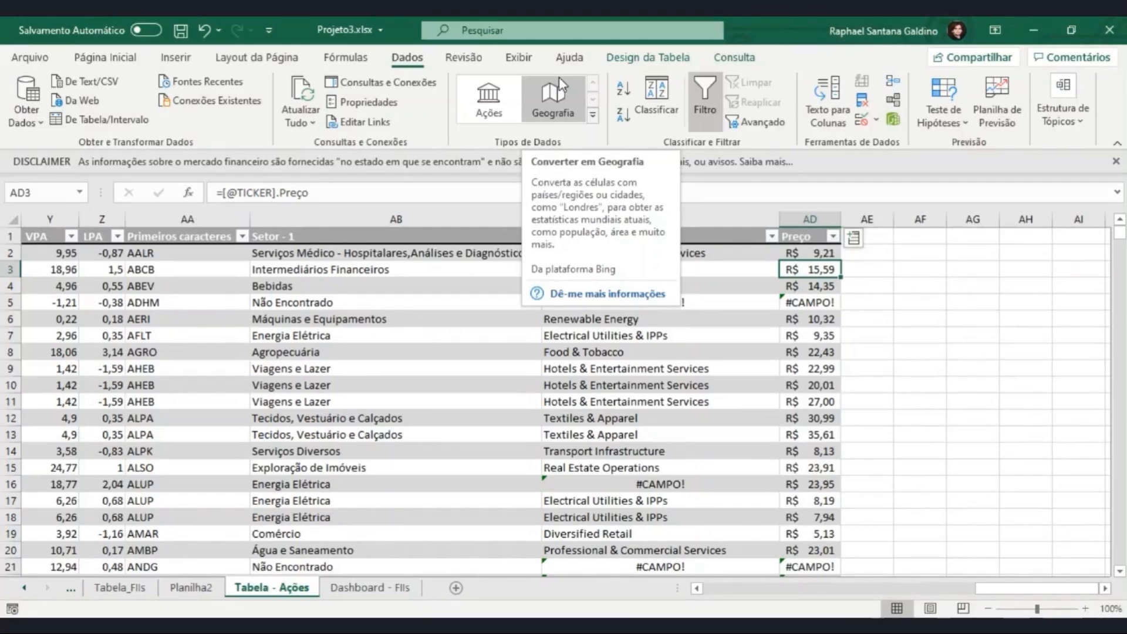
key(ctrl+o)
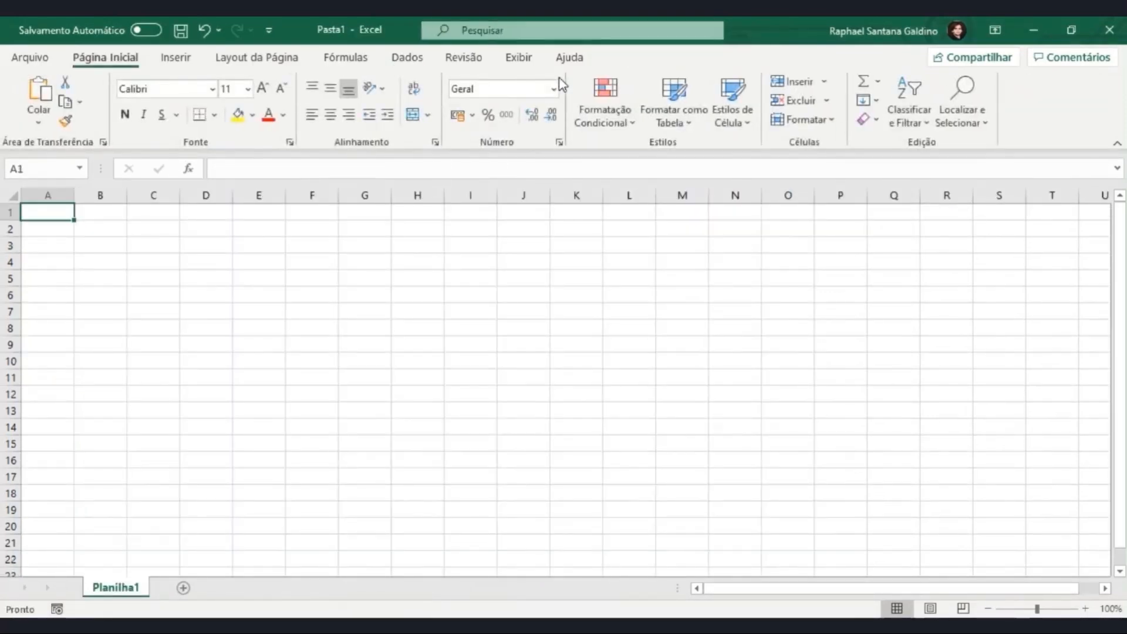
text(Brasil)
key(Return)
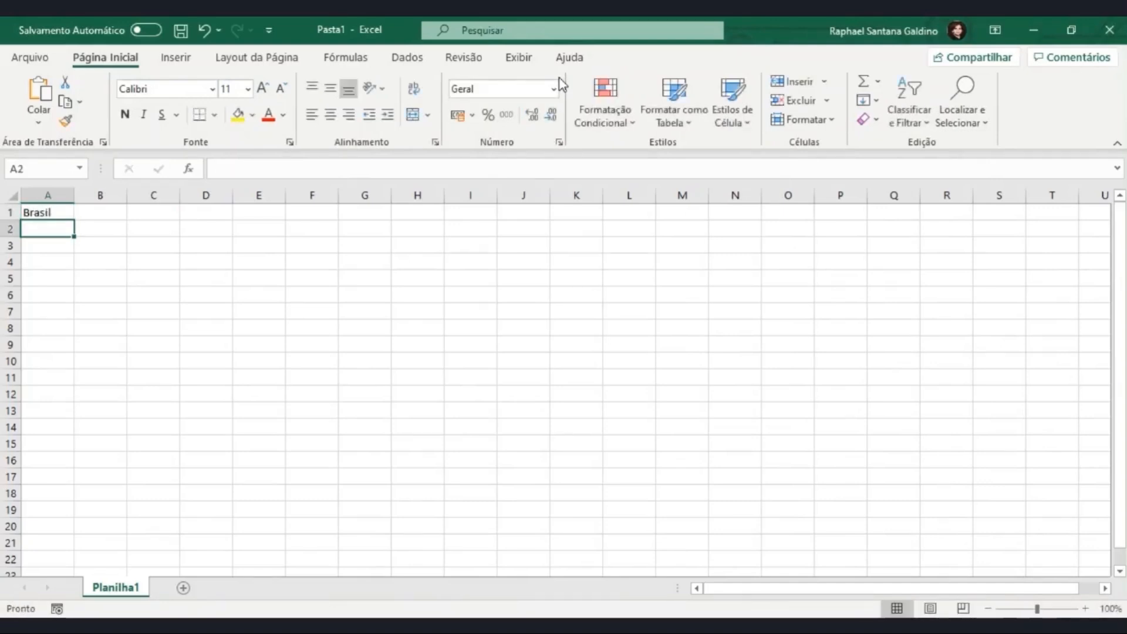
key(Up)
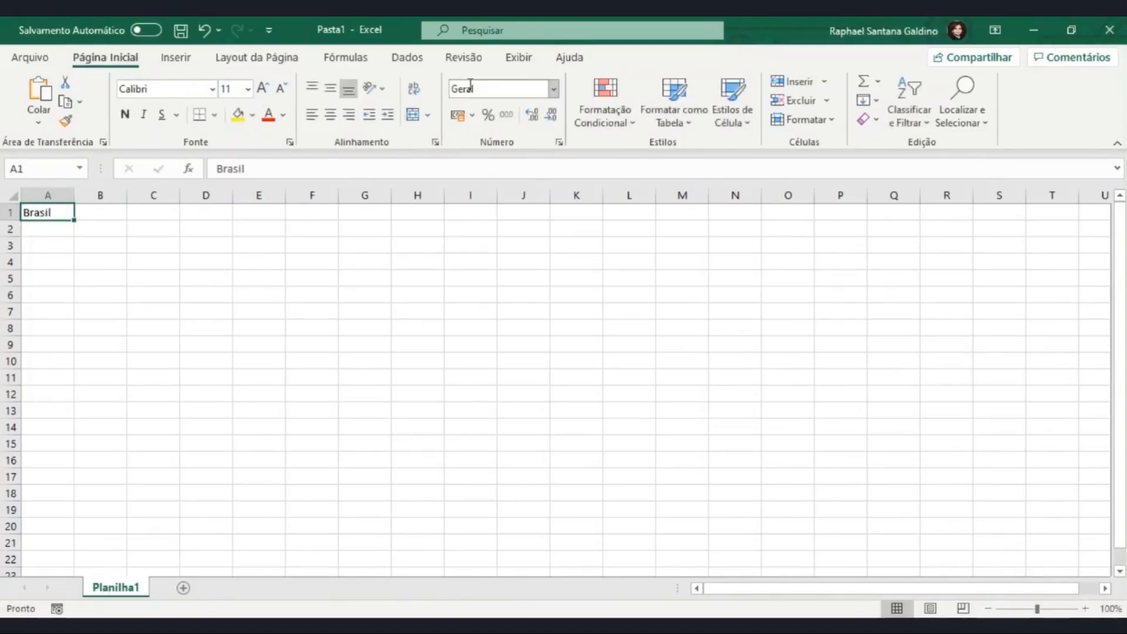
Step: Convert A1 to the Geografia data type, choosing the country Brasil as the matching result
click(409, 65)
click(553, 97)
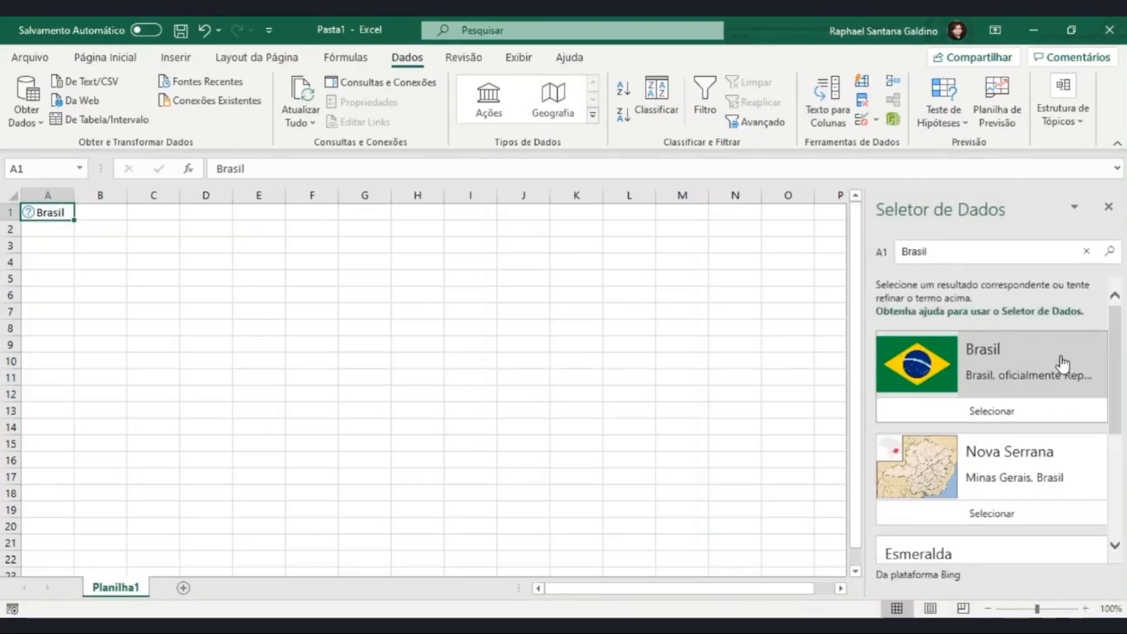
scroll(1062, 363, down, 3)
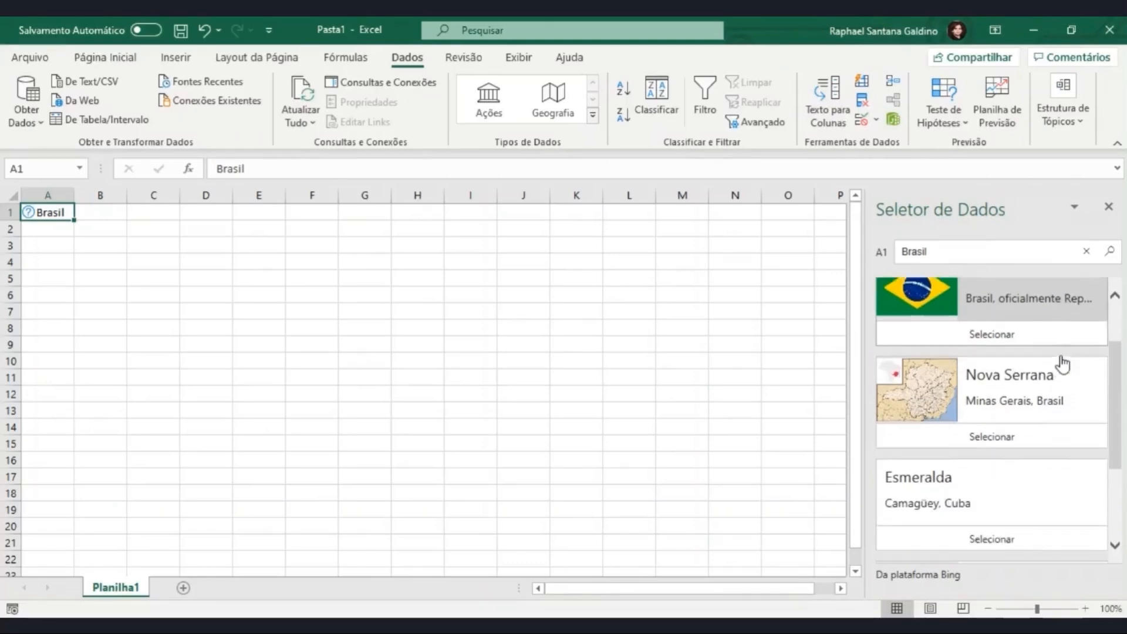
scroll(1056, 452, up, 4)
click(1004, 348)
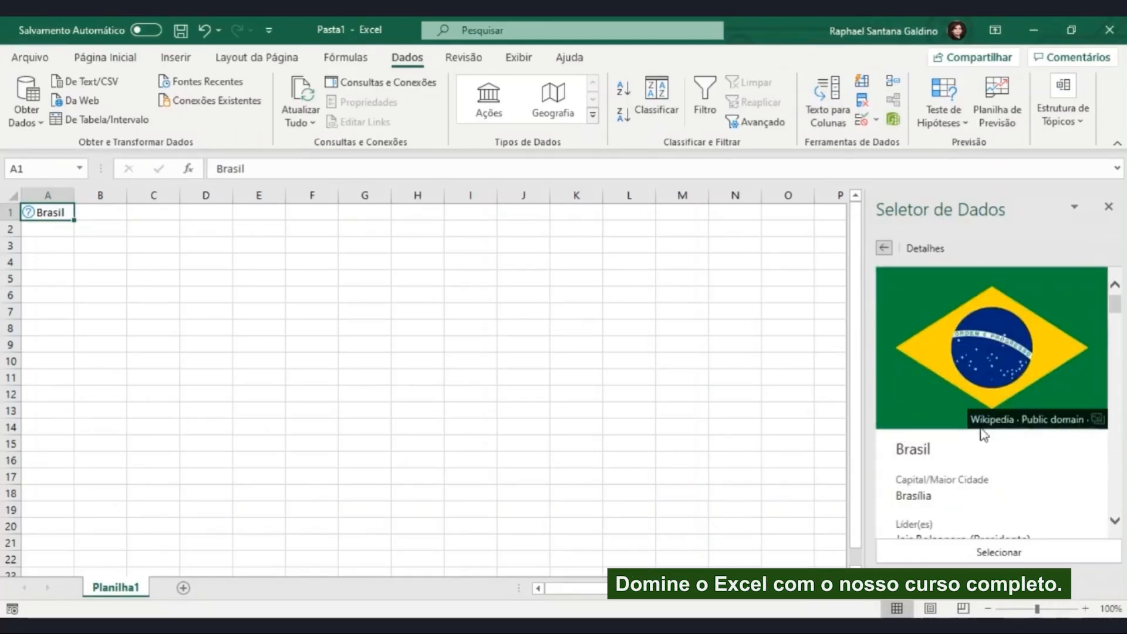
scroll(988, 460, down, 4)
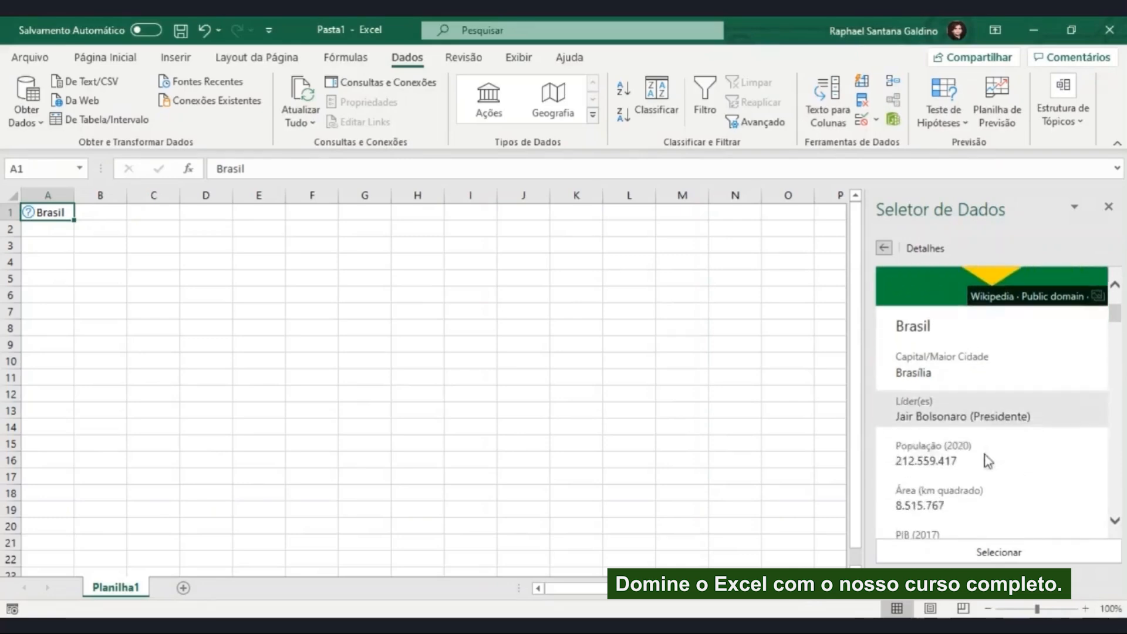
click(997, 553)
Step: Open the data card of Brasil in A1, look through its country statistics, and close it
click(28, 212)
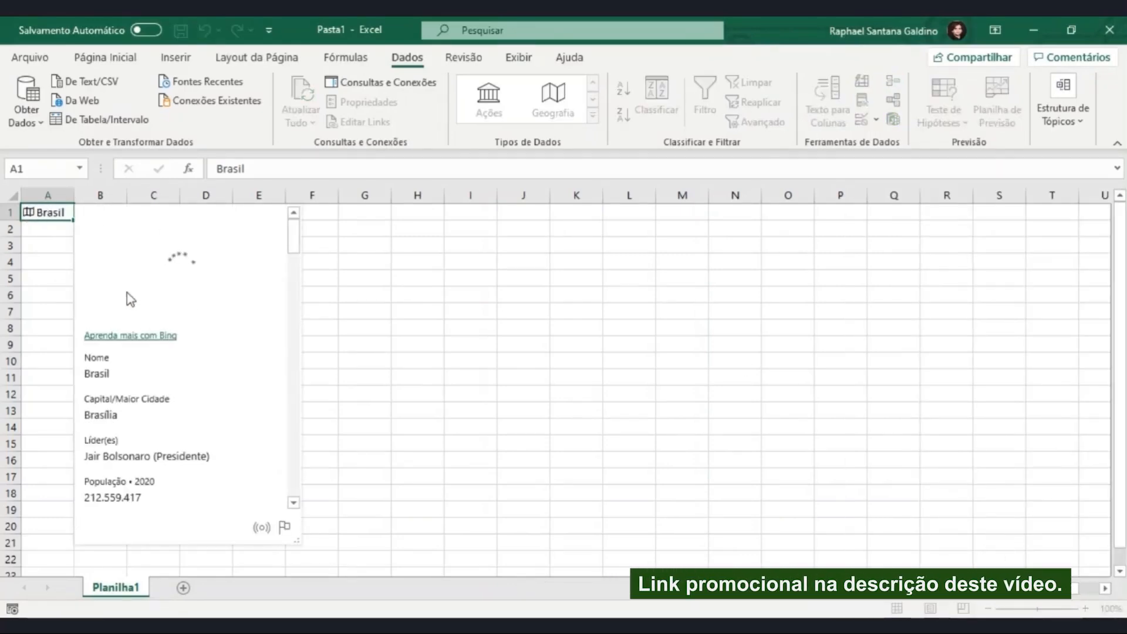
scroll(147, 327, down, 4)
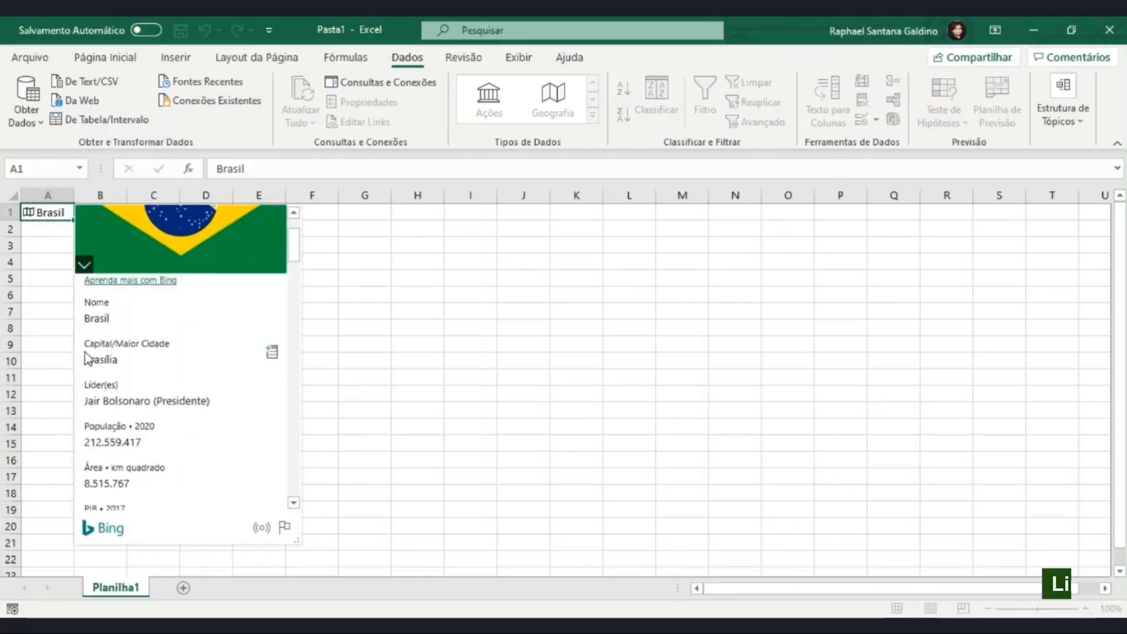
scroll(141, 399, down, 4)
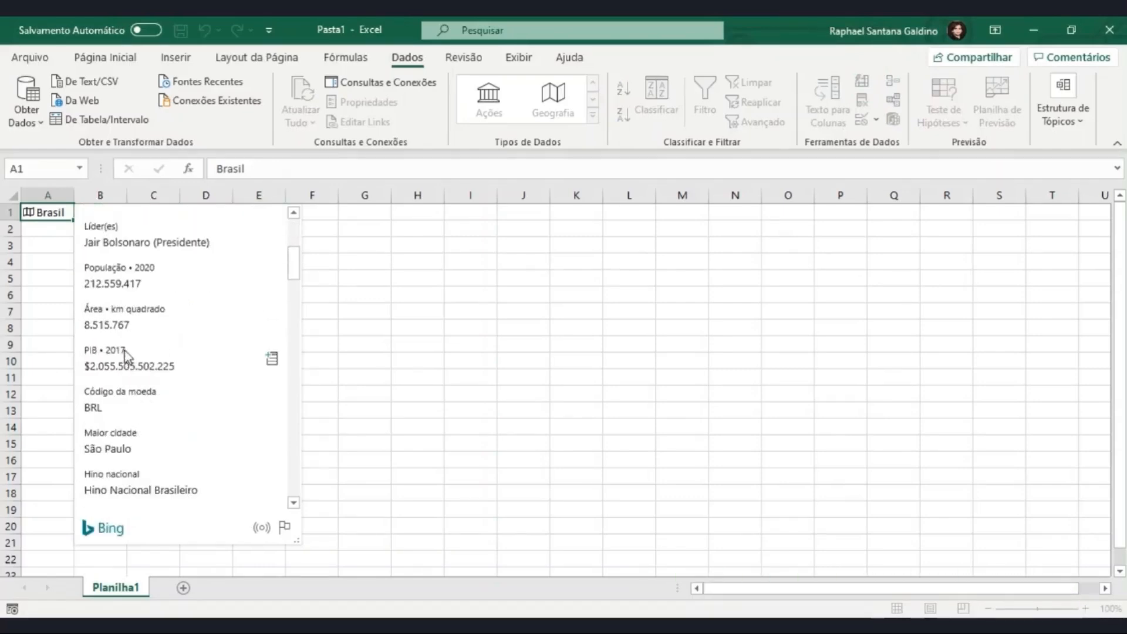
scroll(154, 375, down, 3)
scroll(154, 376, down, 6)
scroll(164, 374, down, 6)
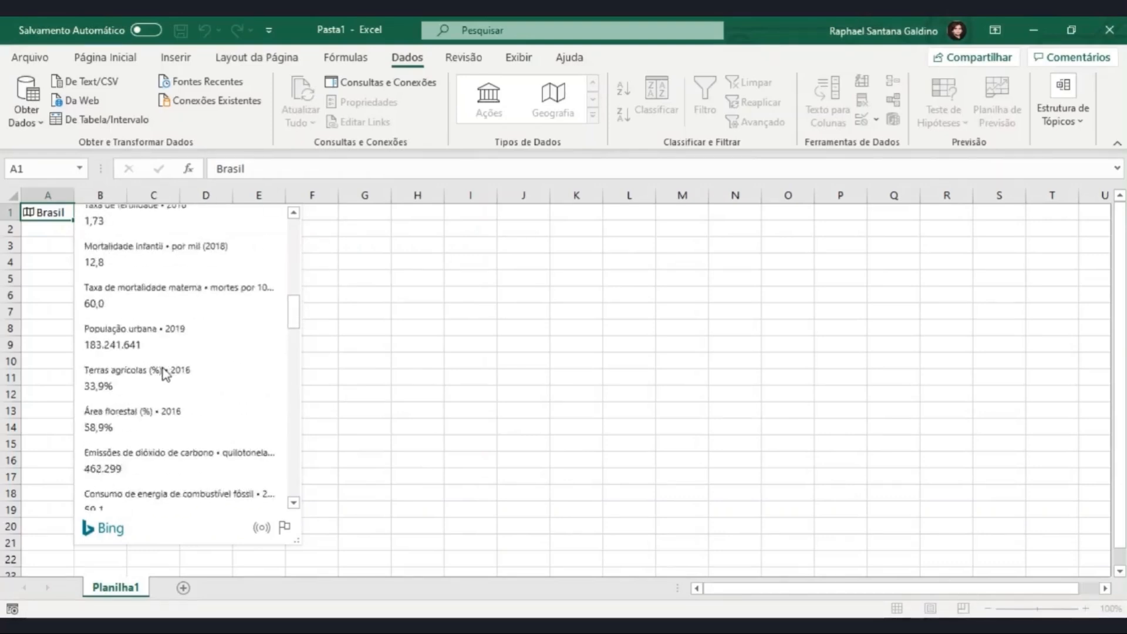
click(417, 333)
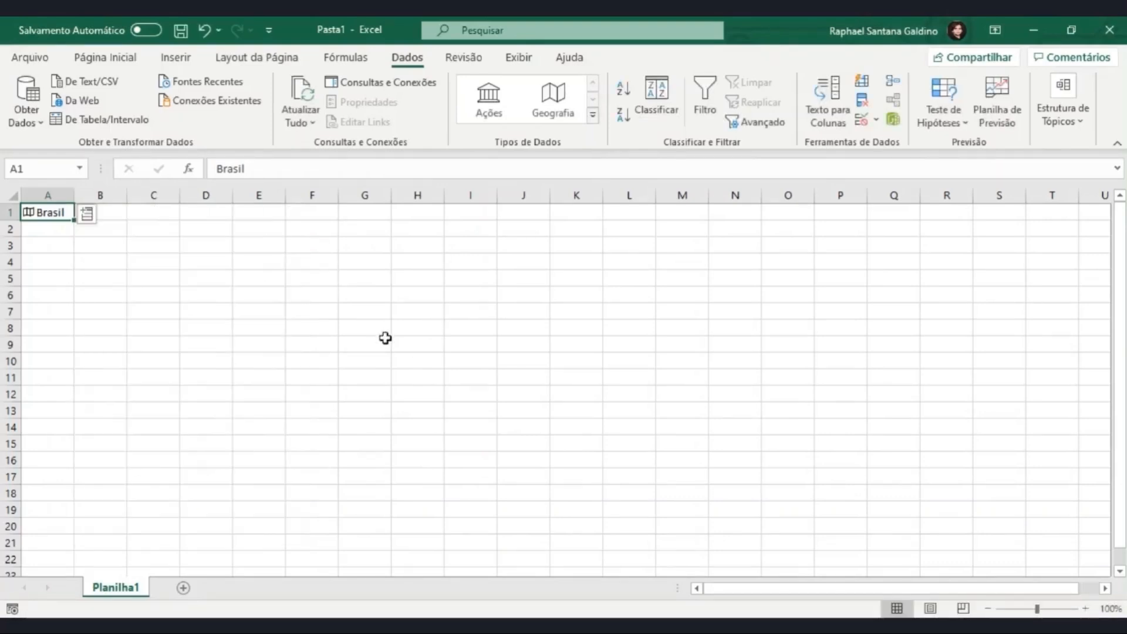
Step: Browse the list of Geografia fields that can be extracted from the Brasil cell
click(87, 214)
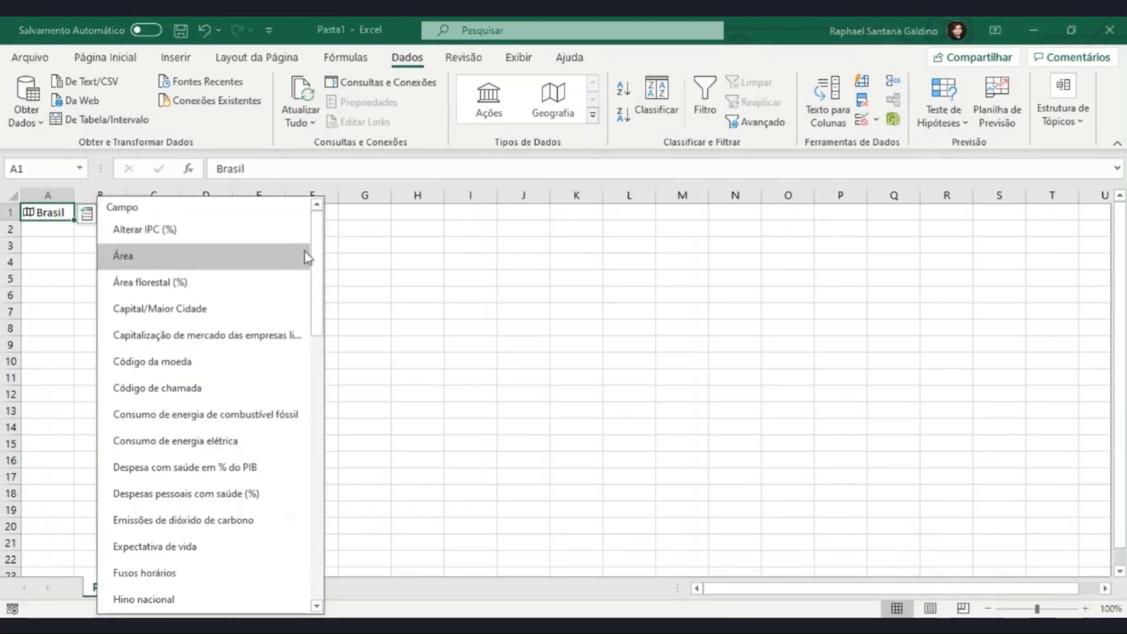
drag(319, 252, 325, 542)
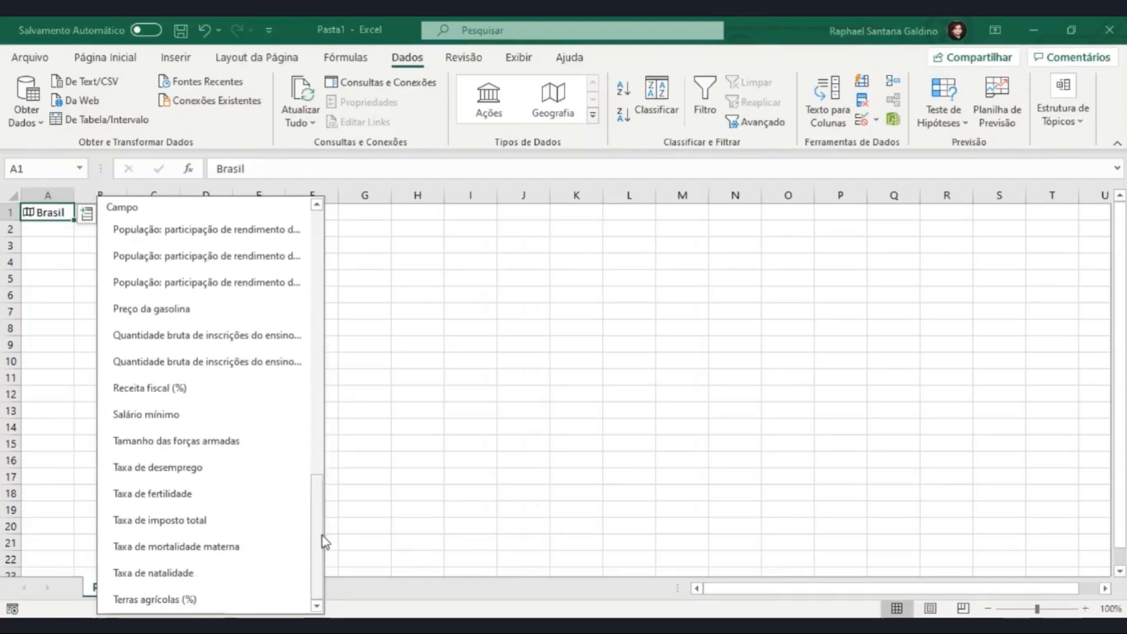